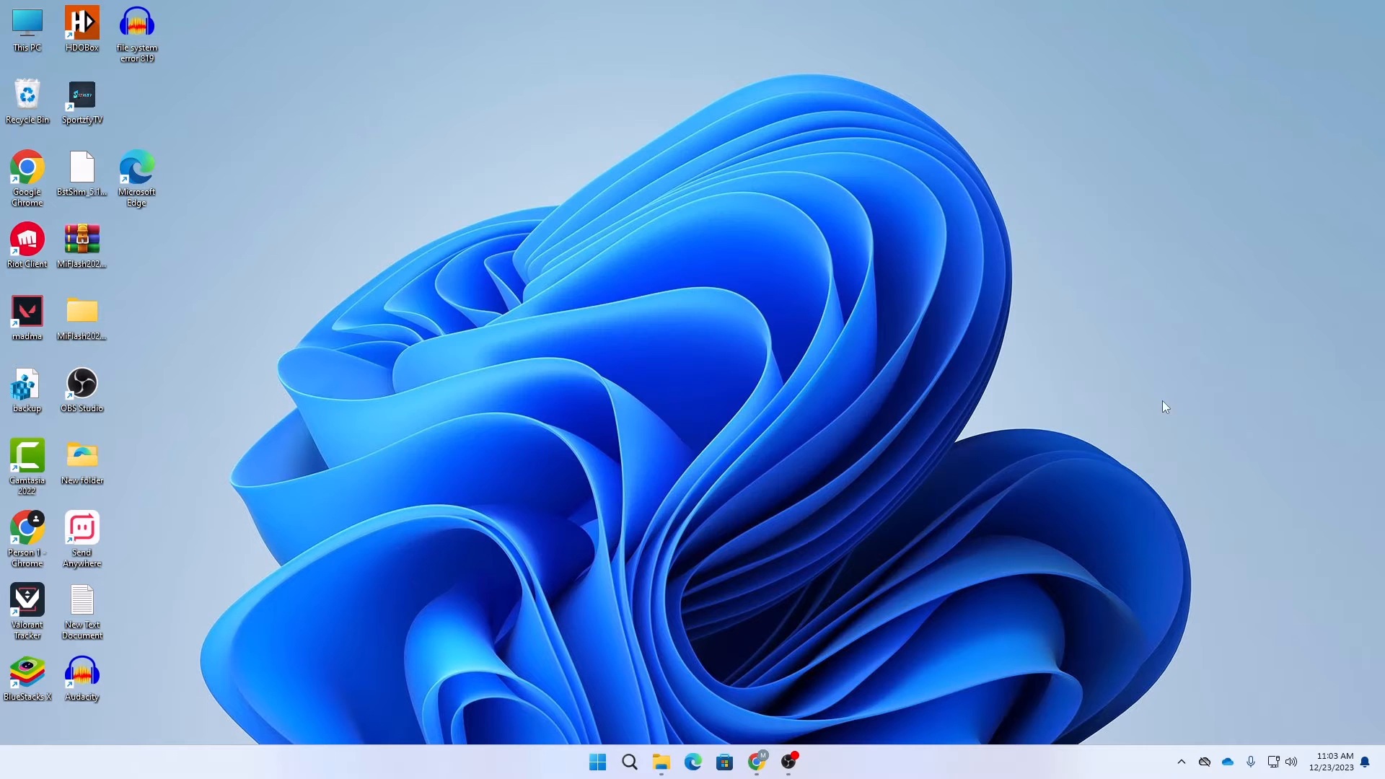
Bring up Chrome's New Tab window and paste the router address 192.168.0.1
mouse_move(757, 763)
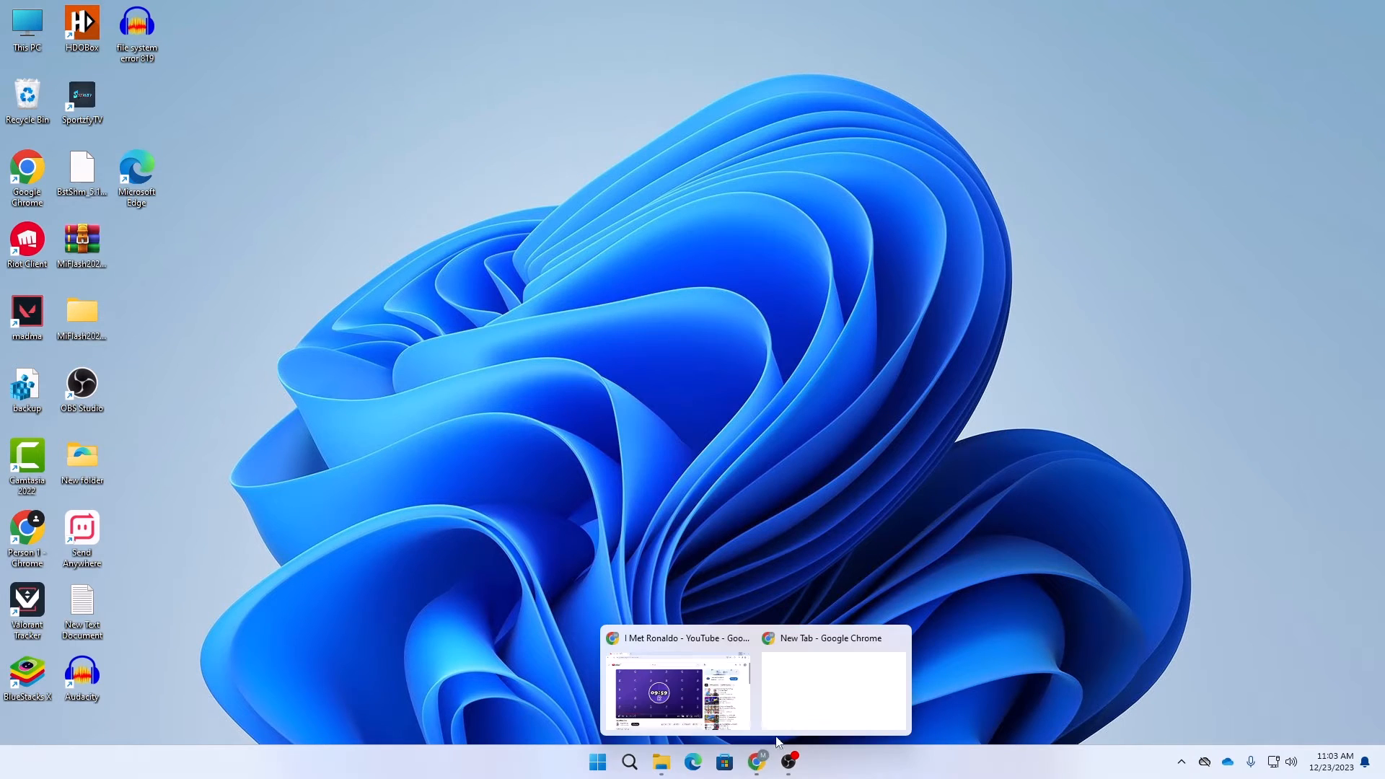
left_click(808, 700)
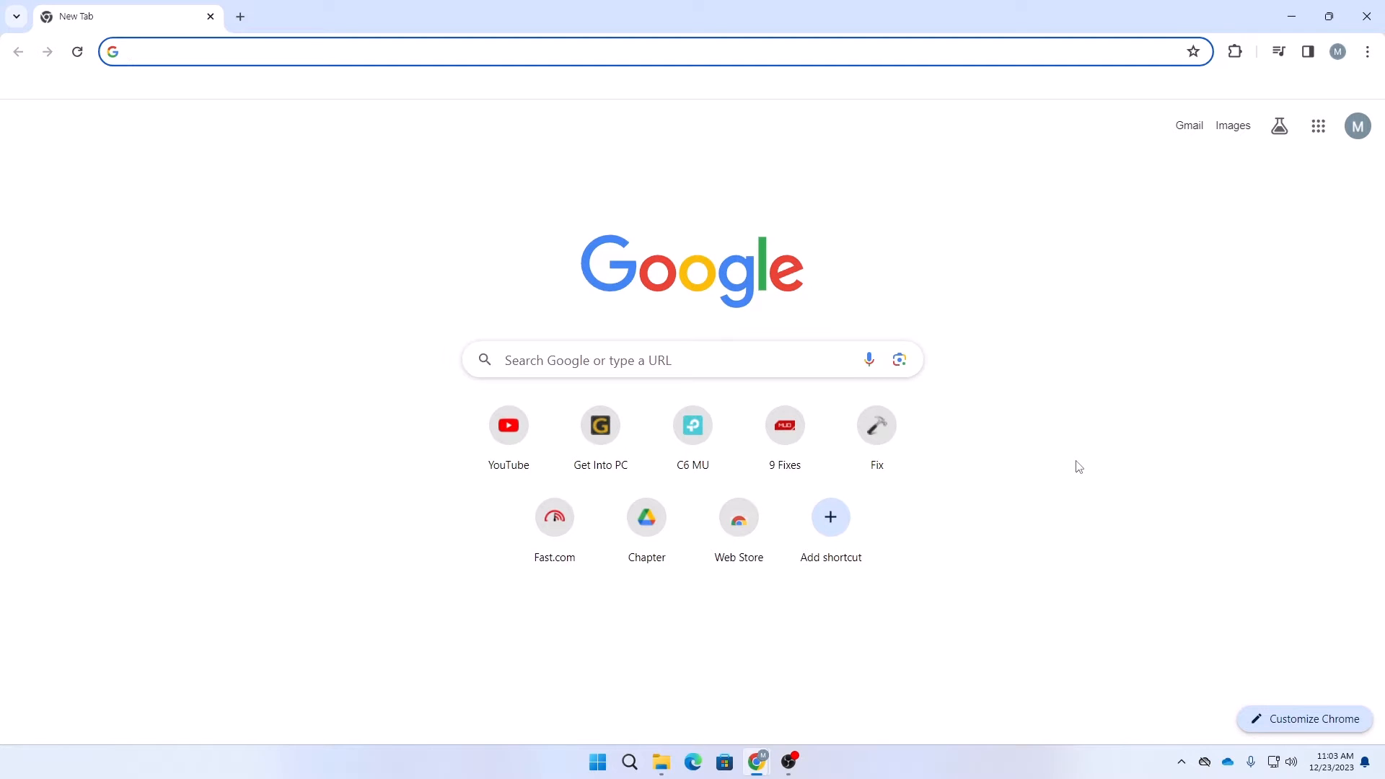
type("192.168.0.1")
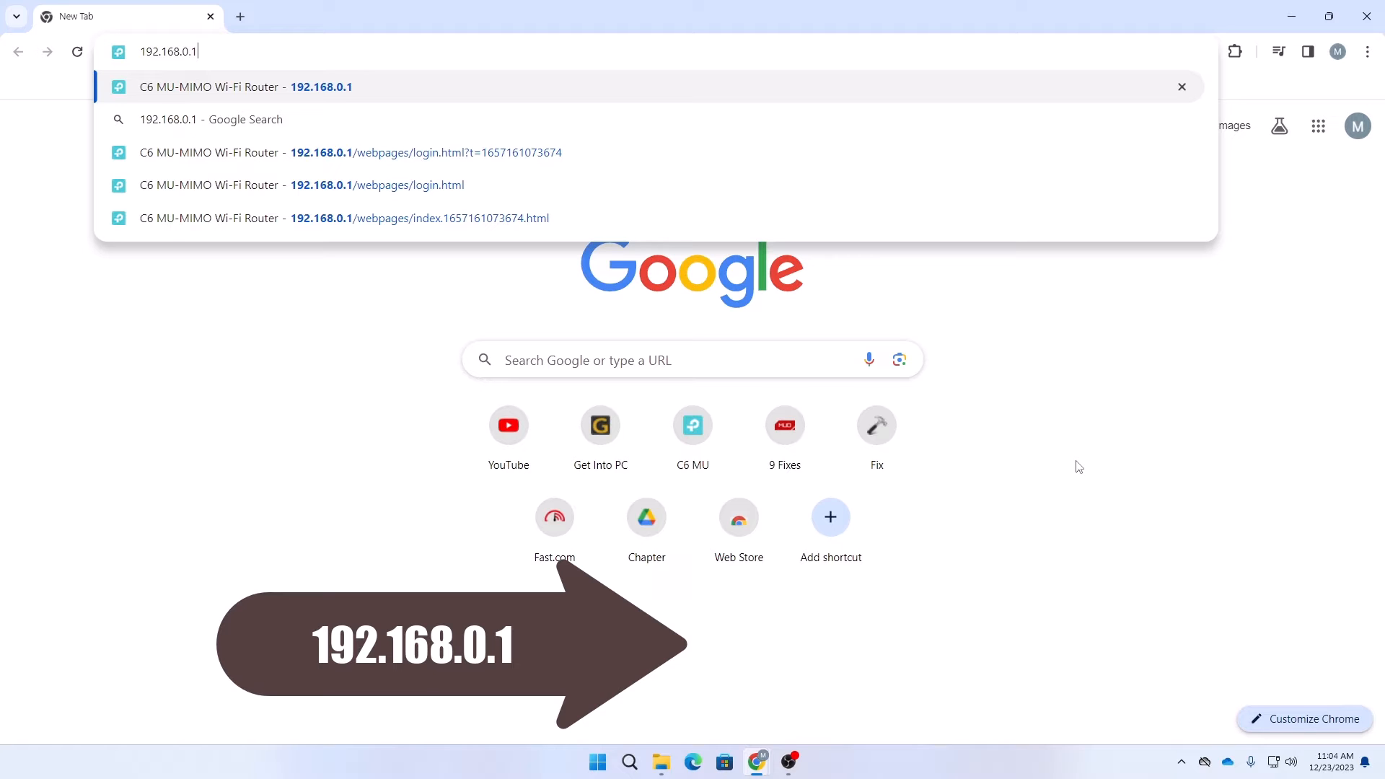
Load 192.168.0.1 and log in to the Archer C6 with the admin password
key("Return")
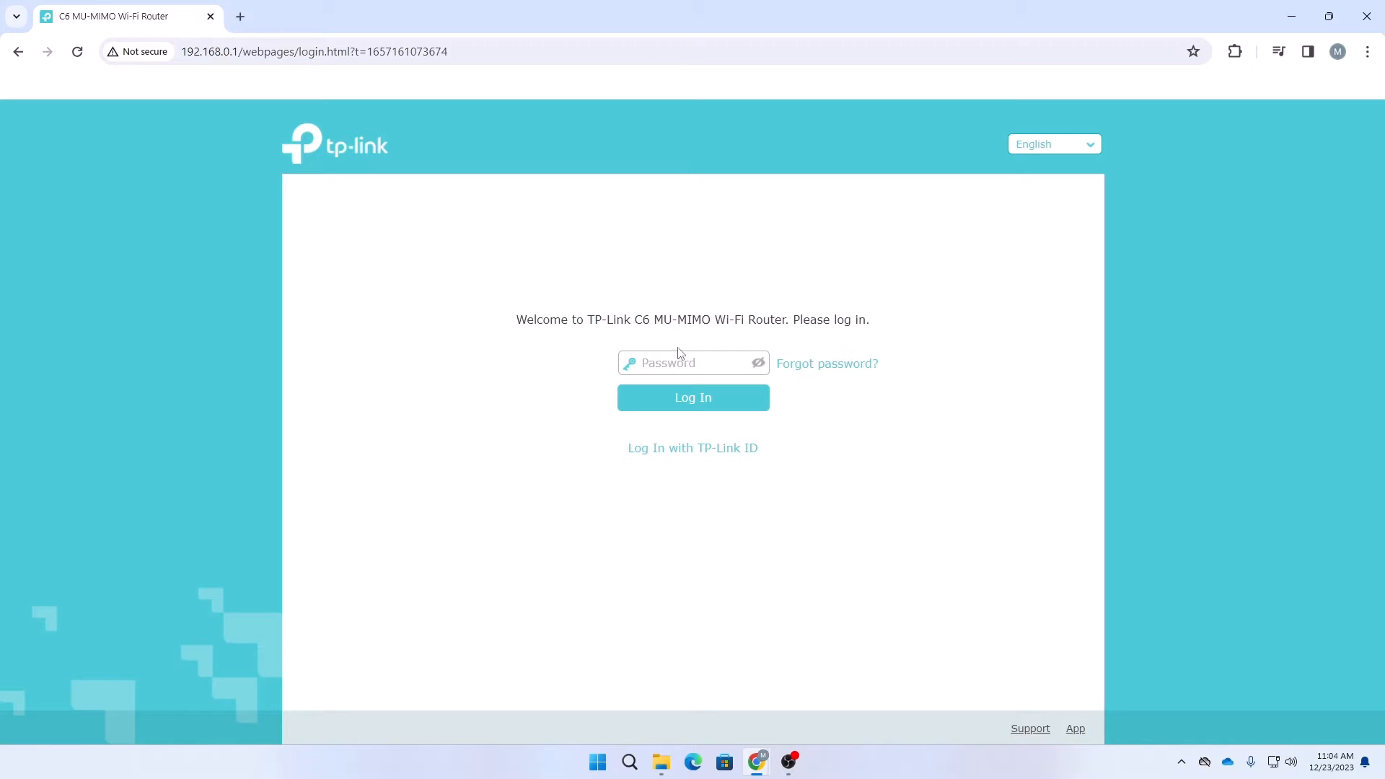
left_click(671, 365)
left_click(674, 354)
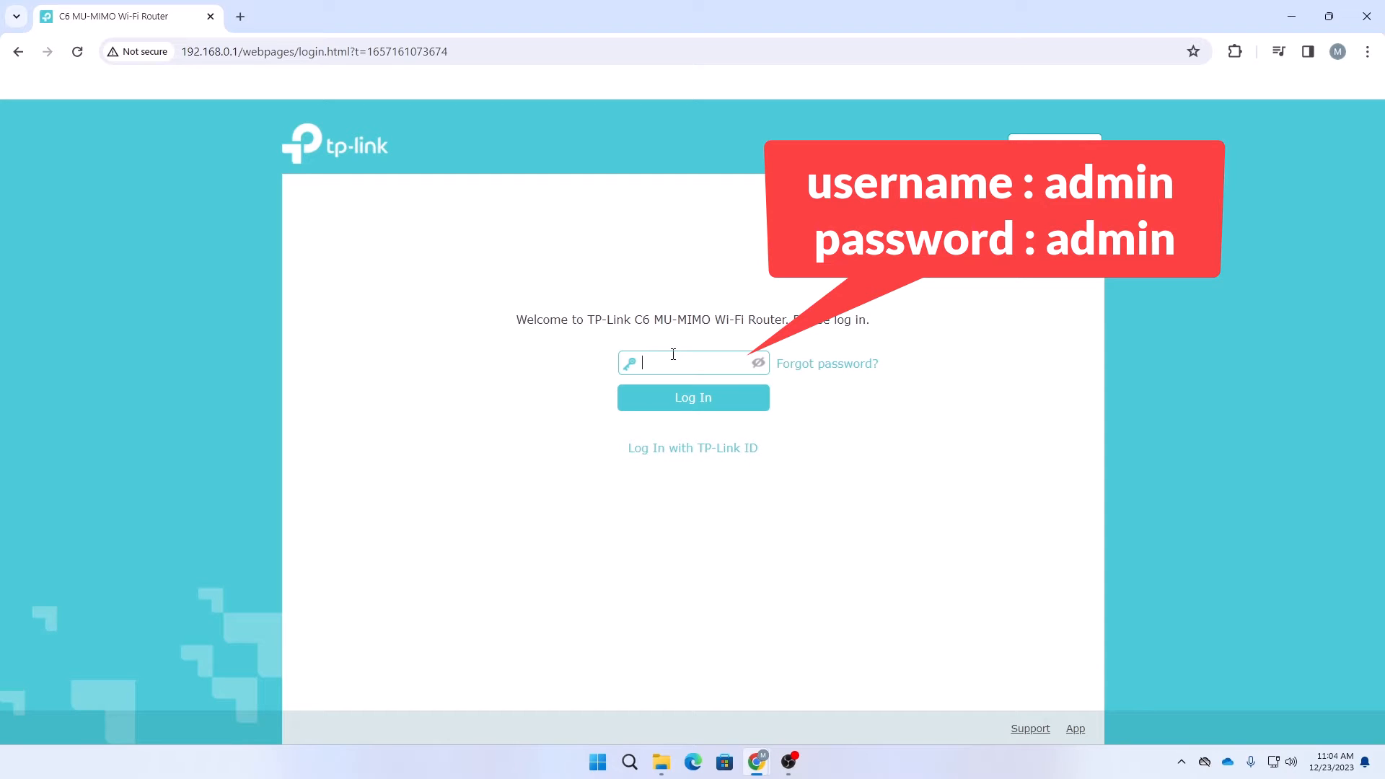
type("adminn")
left_click(690, 415)
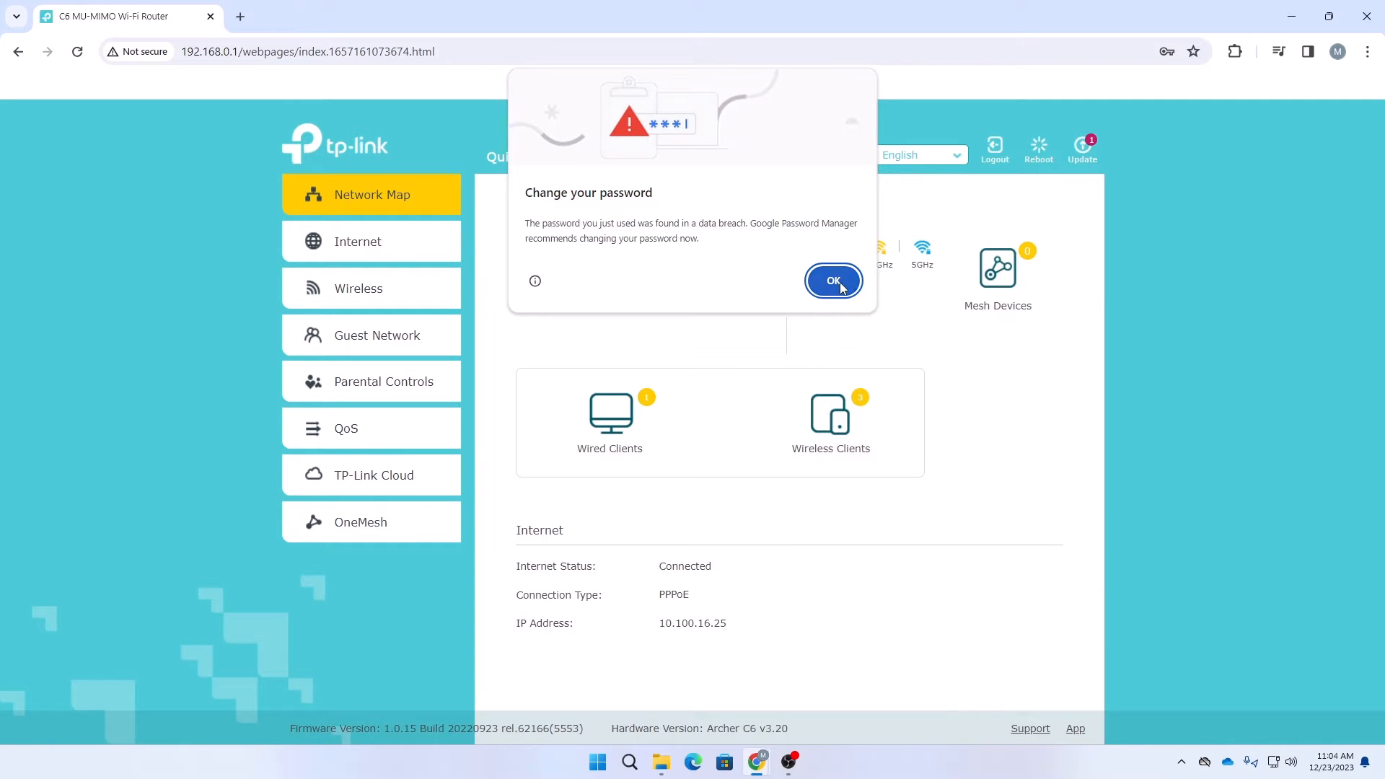
Dismiss Chrome's password warning and view the wired and wireless client lists, noting UNKNOWN
left_click(834, 280)
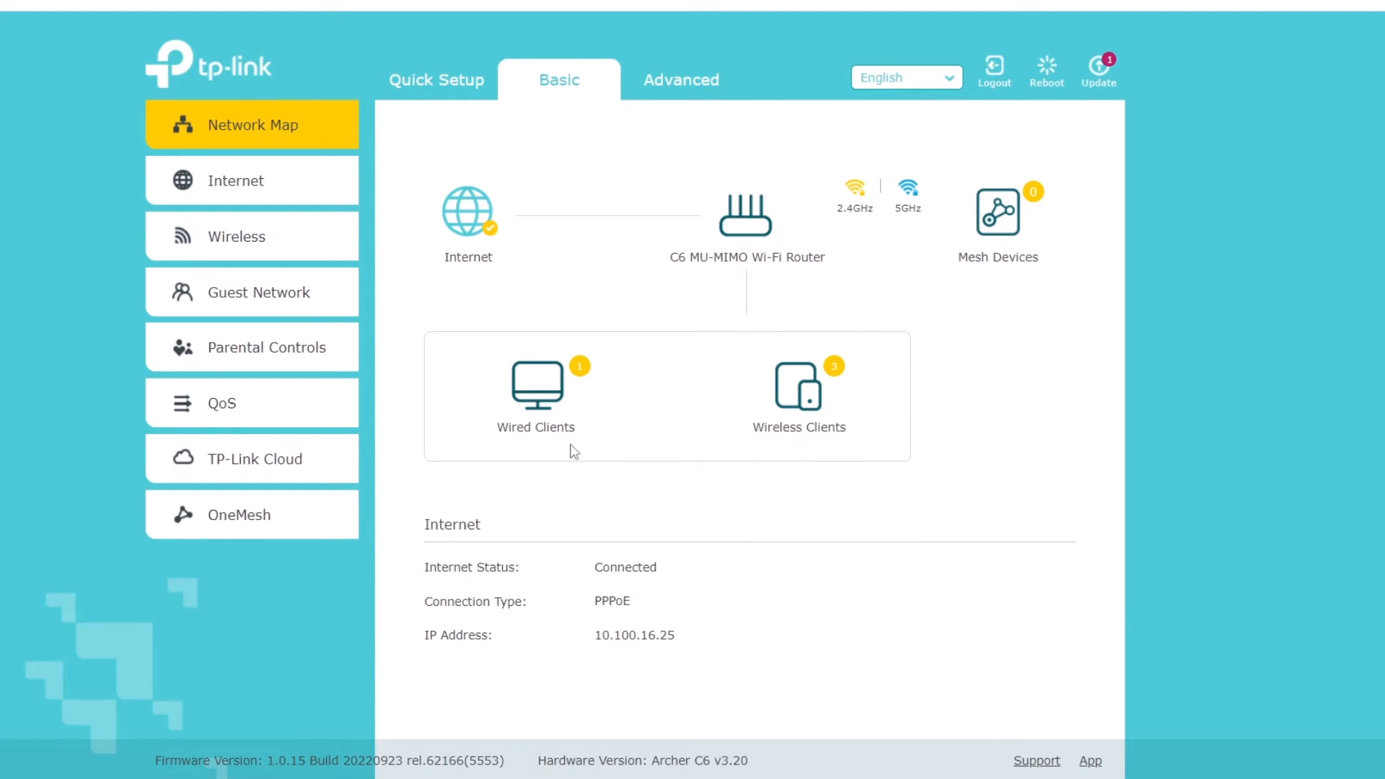
left_click(535, 394)
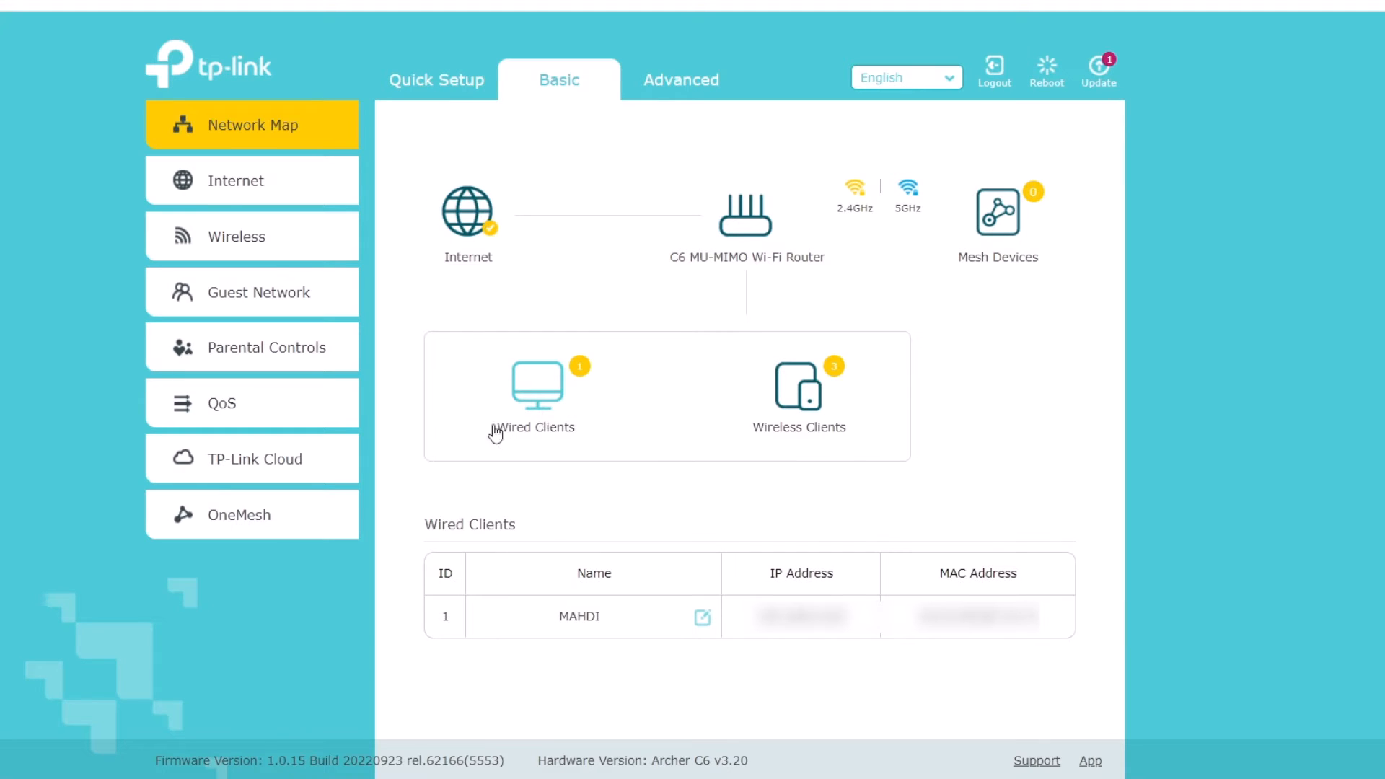
left_click(798, 411)
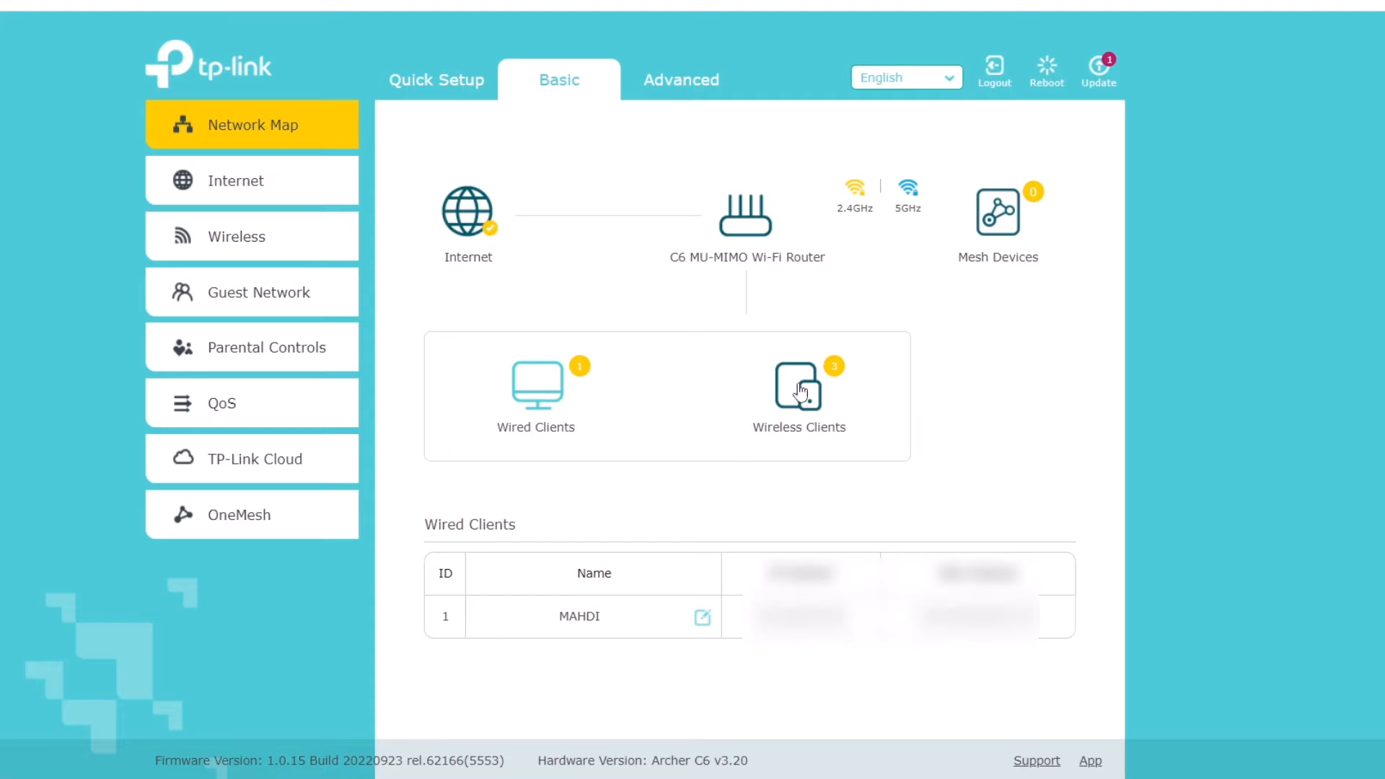
scroll(770, 454, "down", 1)
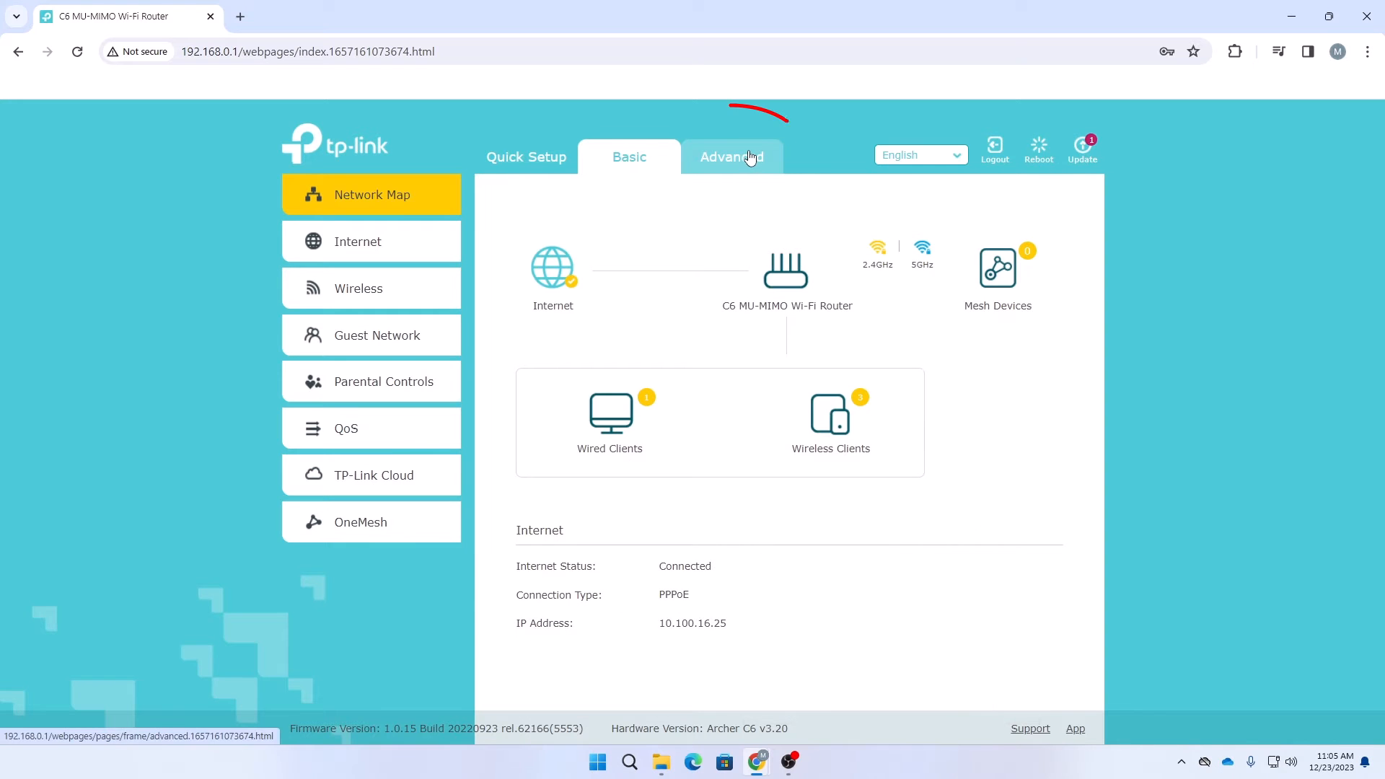
Go to Advanced > Security > Access Control and bring the Online Devices list into view
left_click(750, 157)
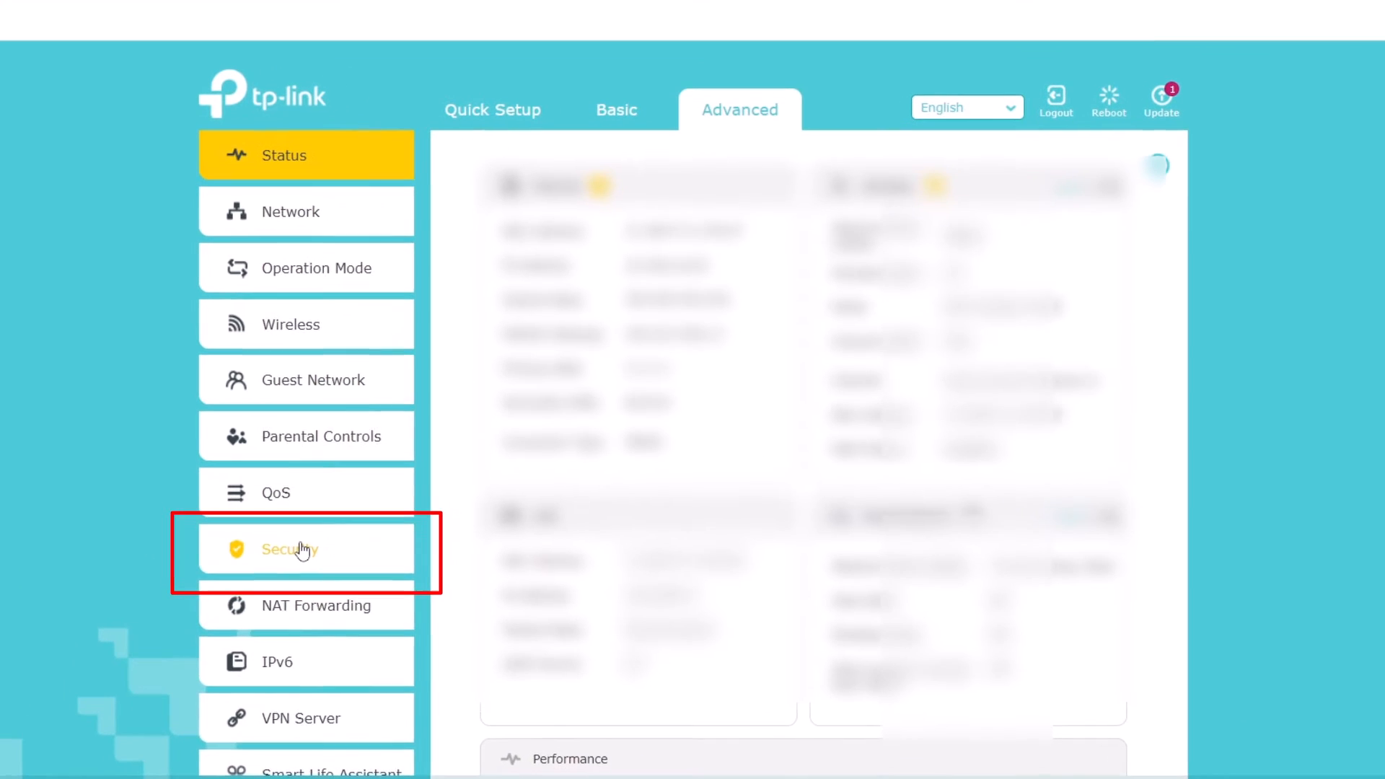
left_click(367, 523)
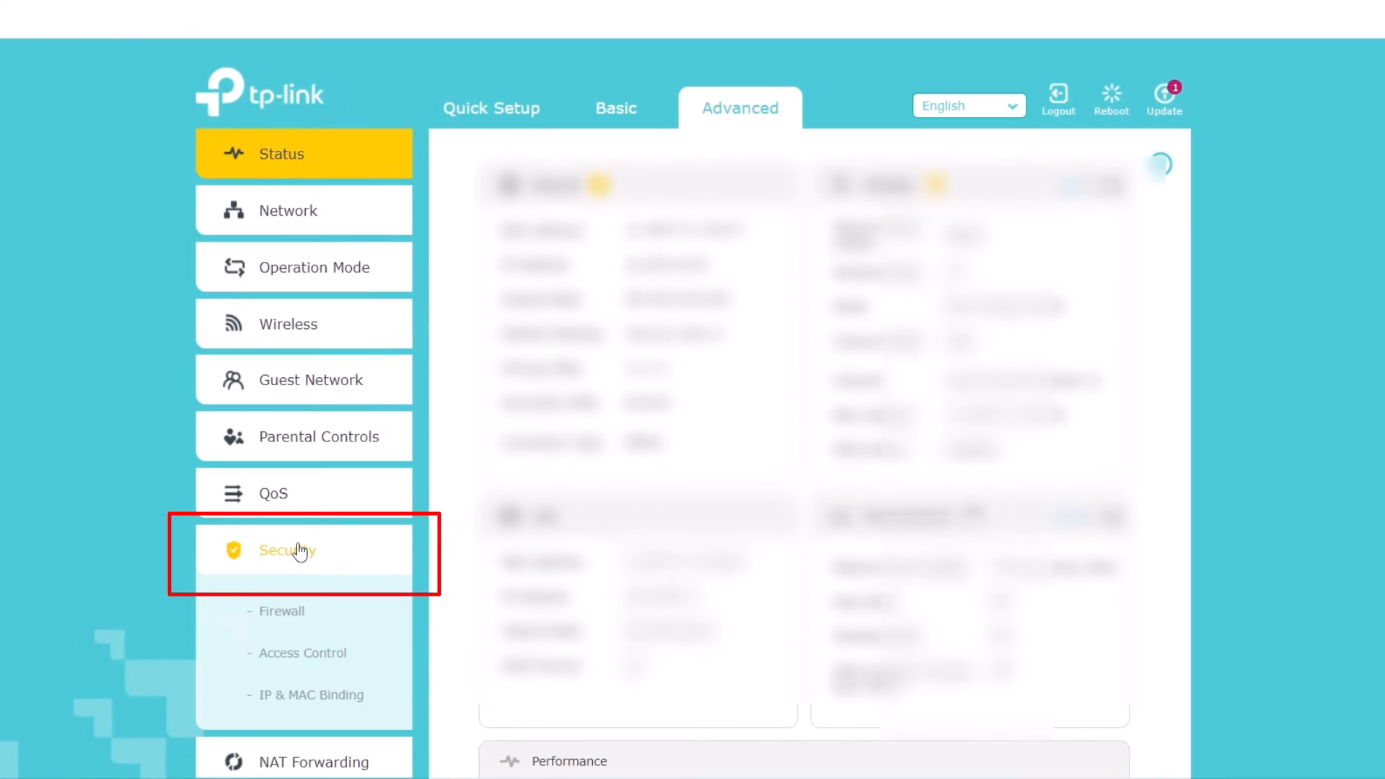
left_click(314, 659)
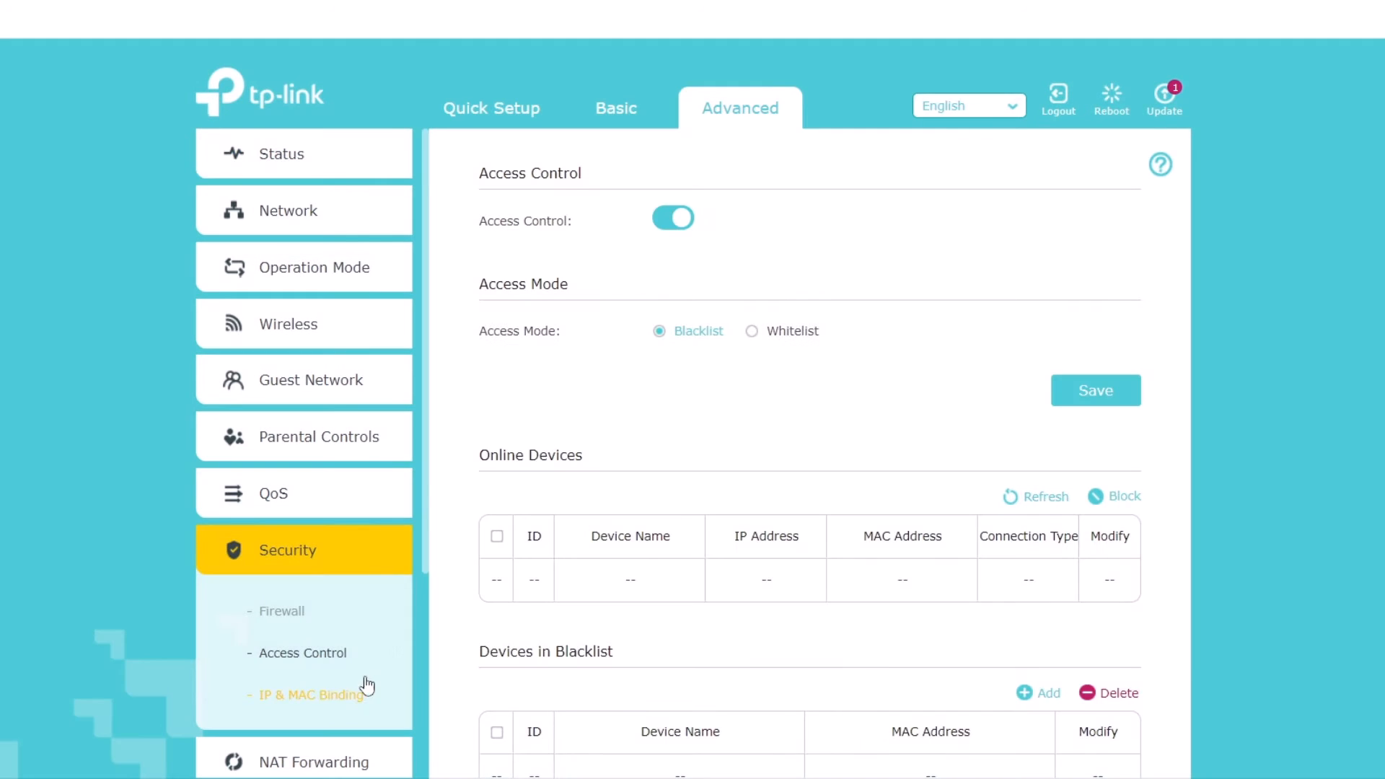
scroll(635, 476, "down", 2)
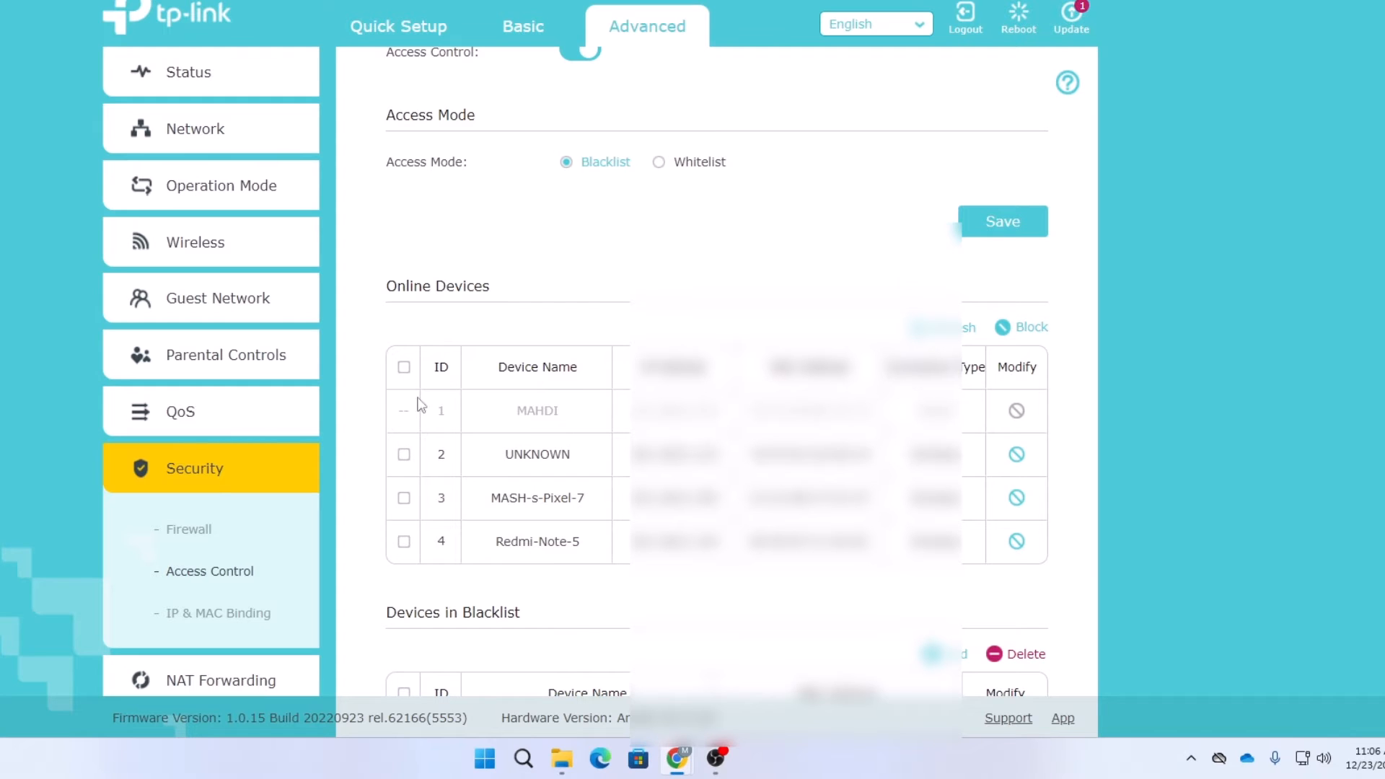
scroll(433, 520, "down", 1)
scroll(498, 472, "down", 2)
scroll(544, 487, "up", 4)
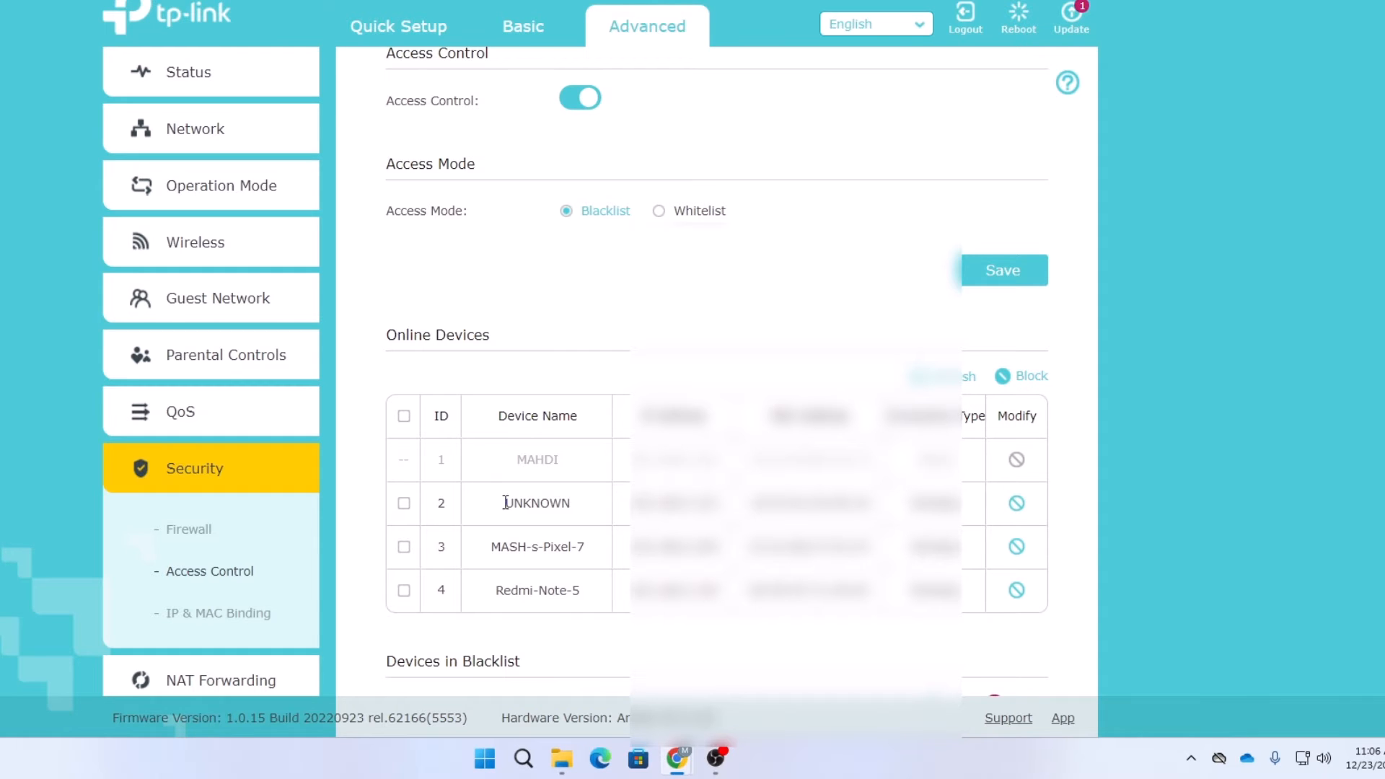
Select the UNKNOWN row in Online Devices and block it onto the blacklist
left_click_drag(507, 503, 574, 503)
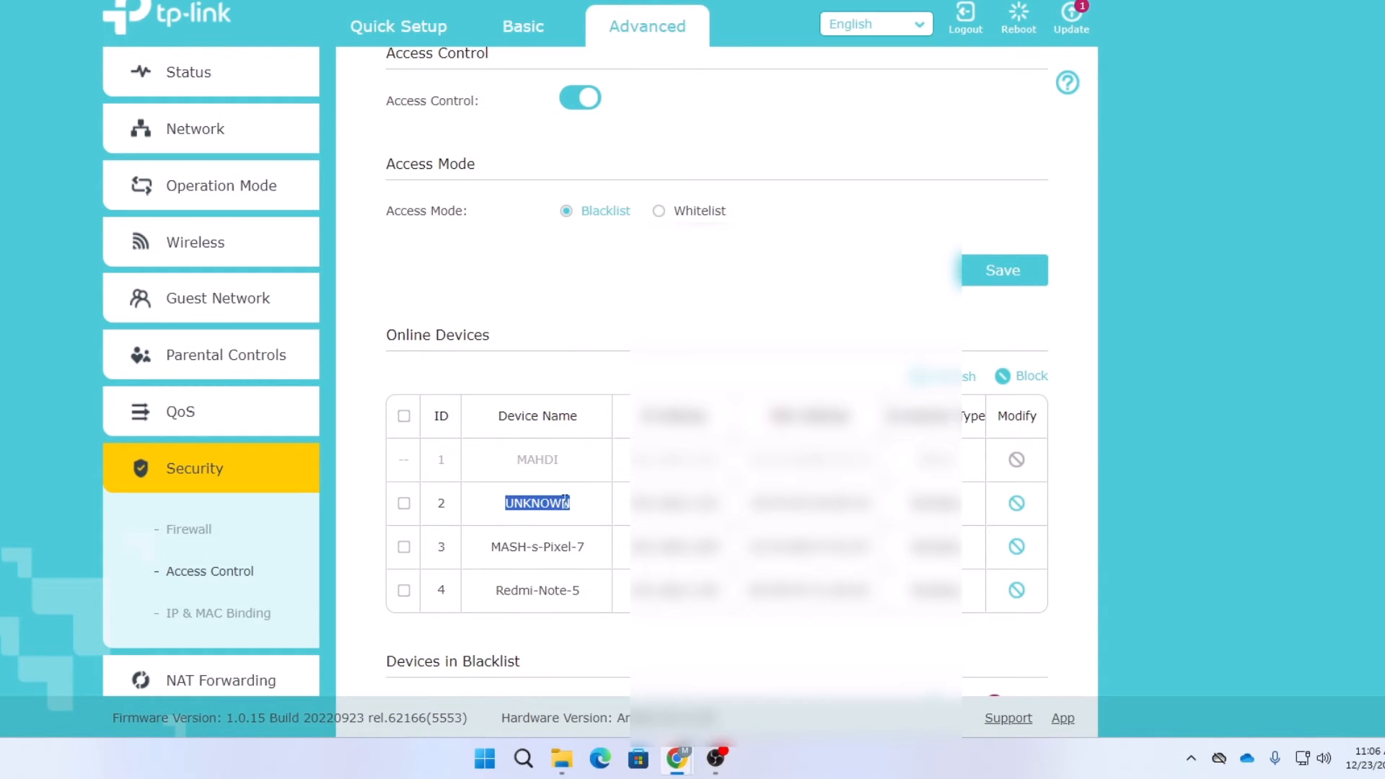
left_click(442, 514)
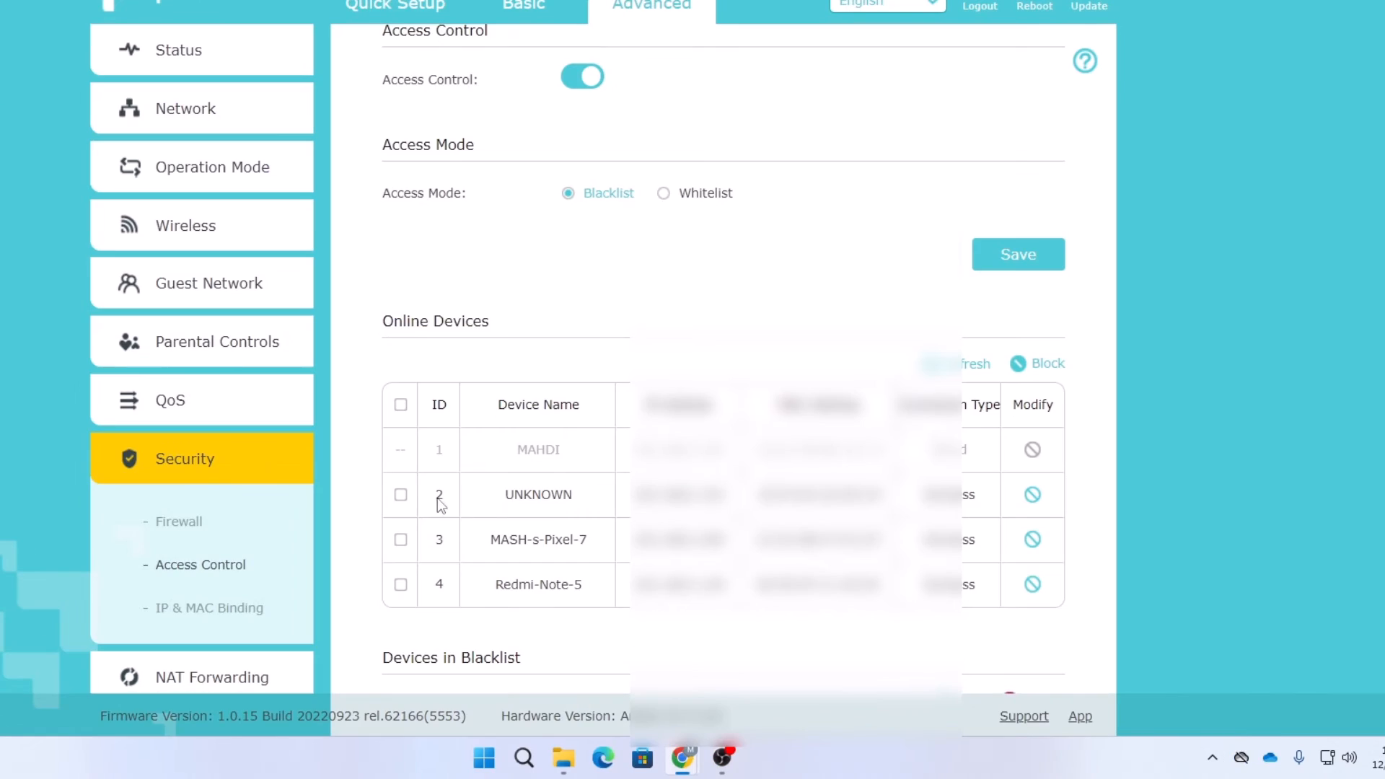
left_click(401, 496)
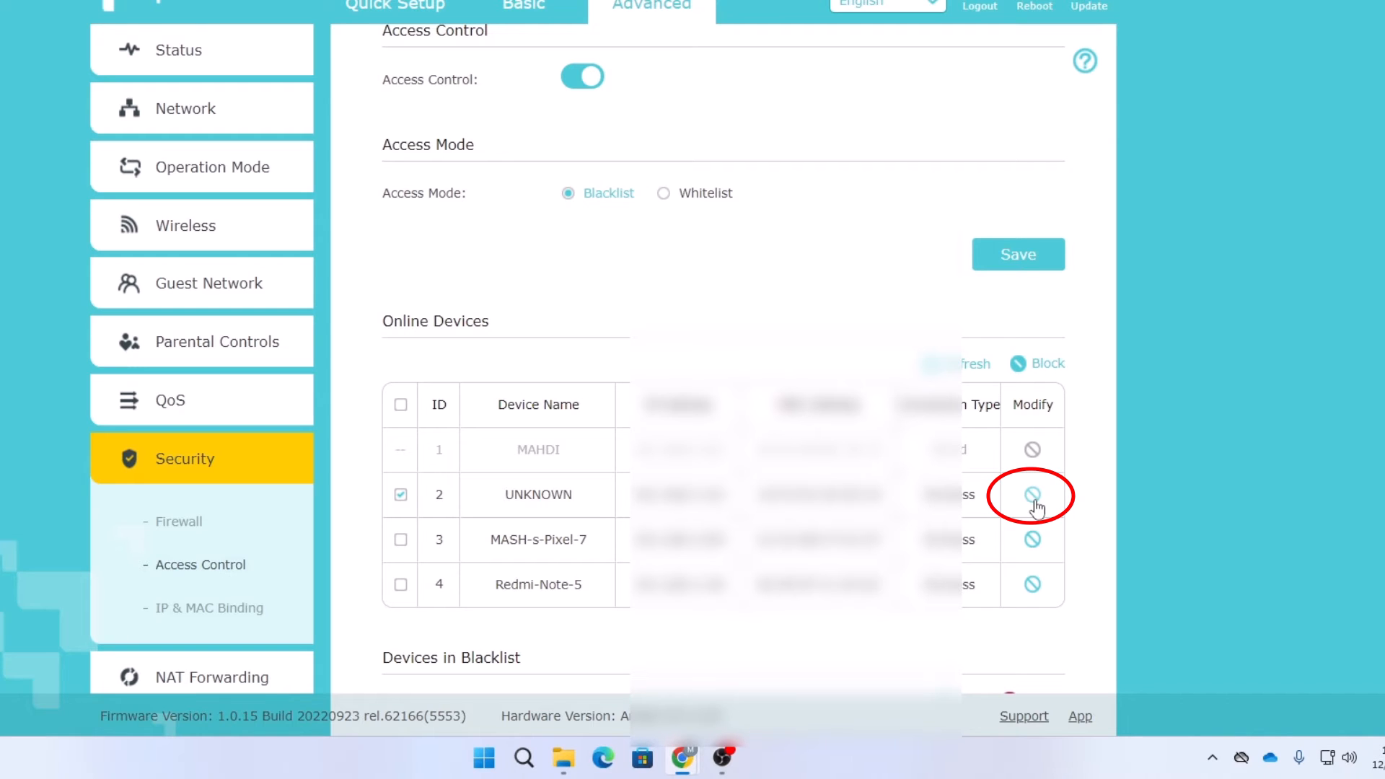
left_click(1033, 498)
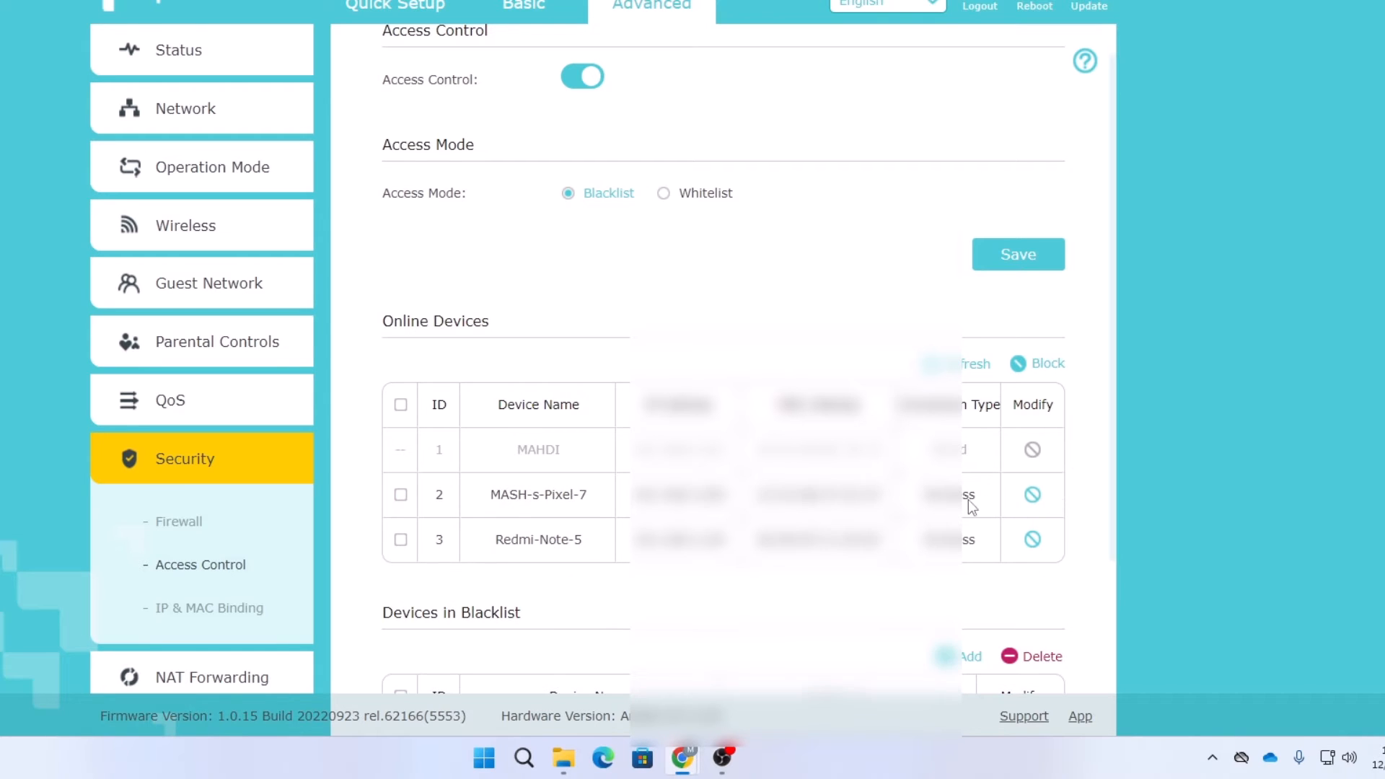
scroll(1034, 498, "down", 3)
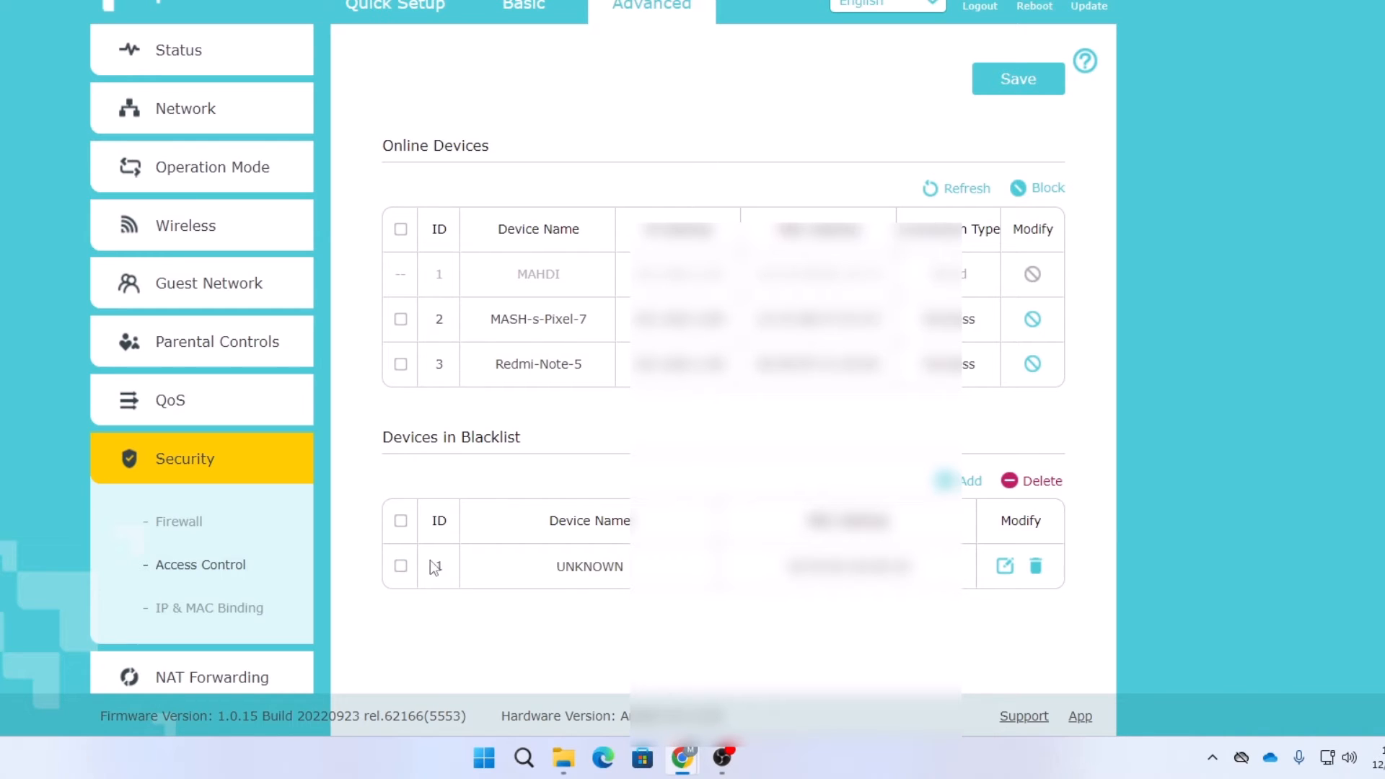
Select and delete the UNKNOWN entry in Devices in Blacklist
left_click(400, 567)
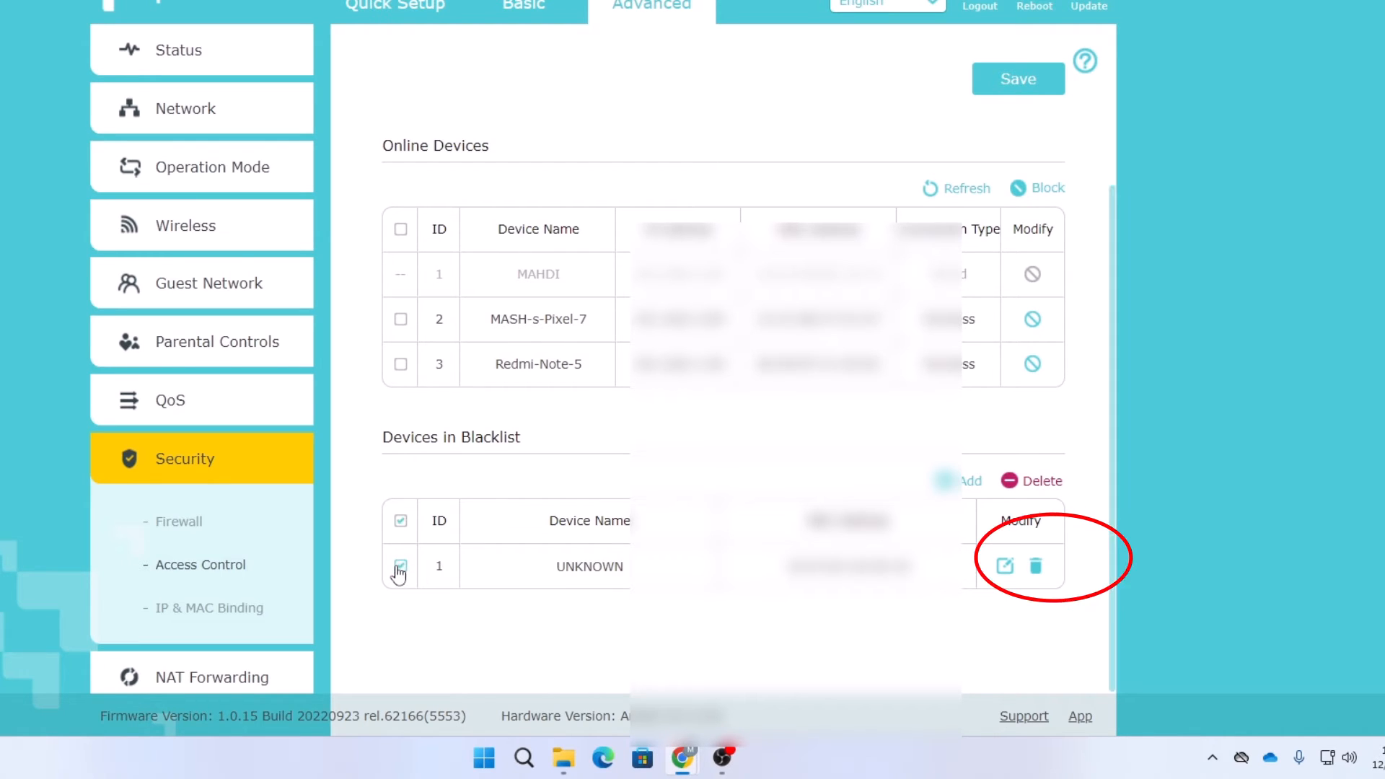
left_click(1036, 574)
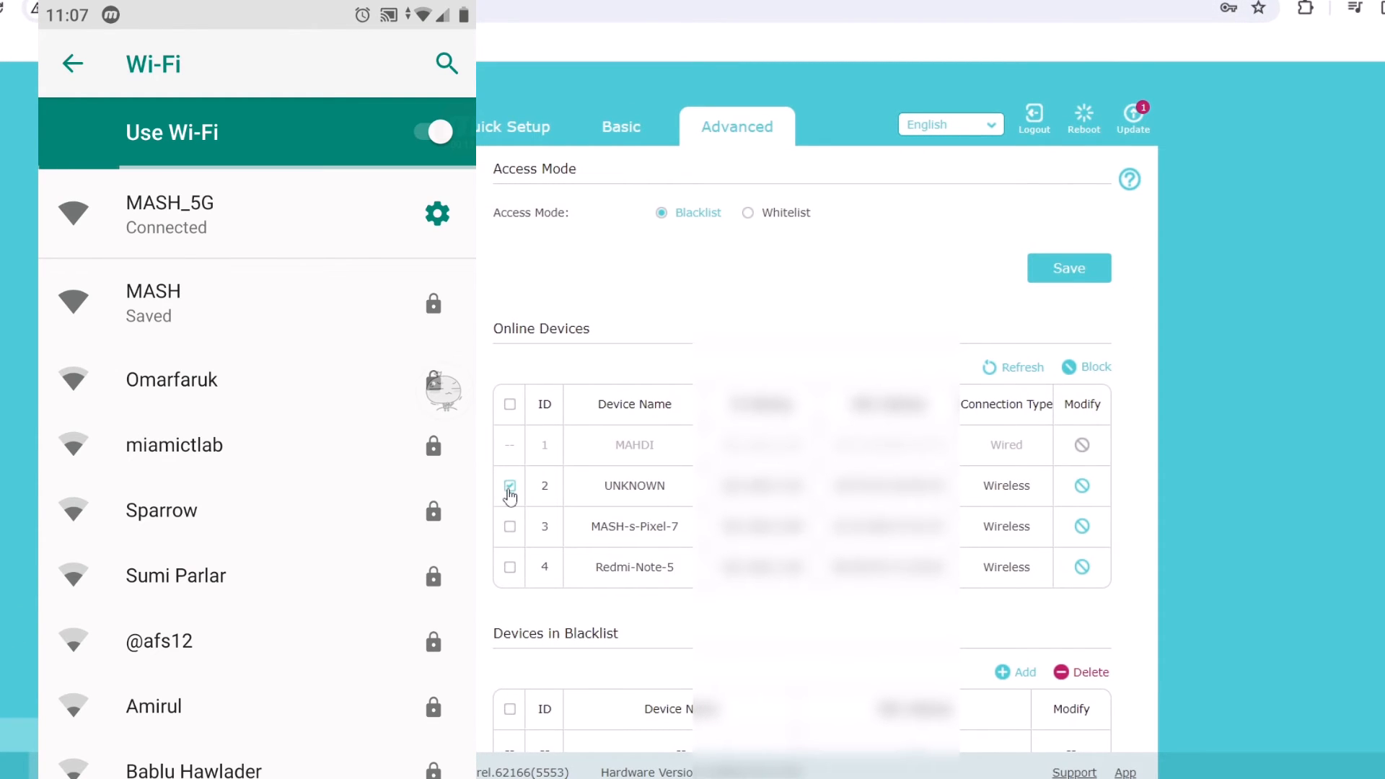
Block UNKNOWN from Online Devices, then delete its new blacklist row
left_click(511, 487)
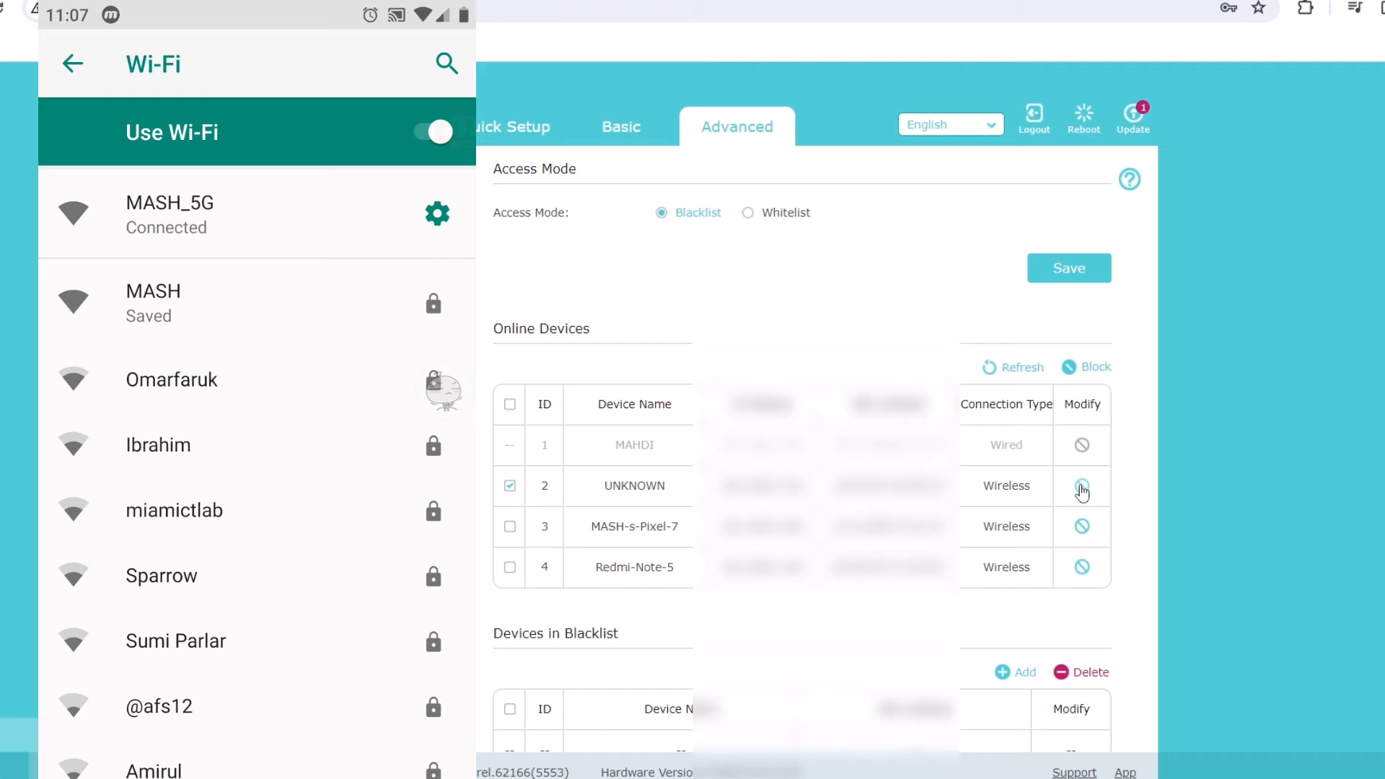
left_click(1082, 487)
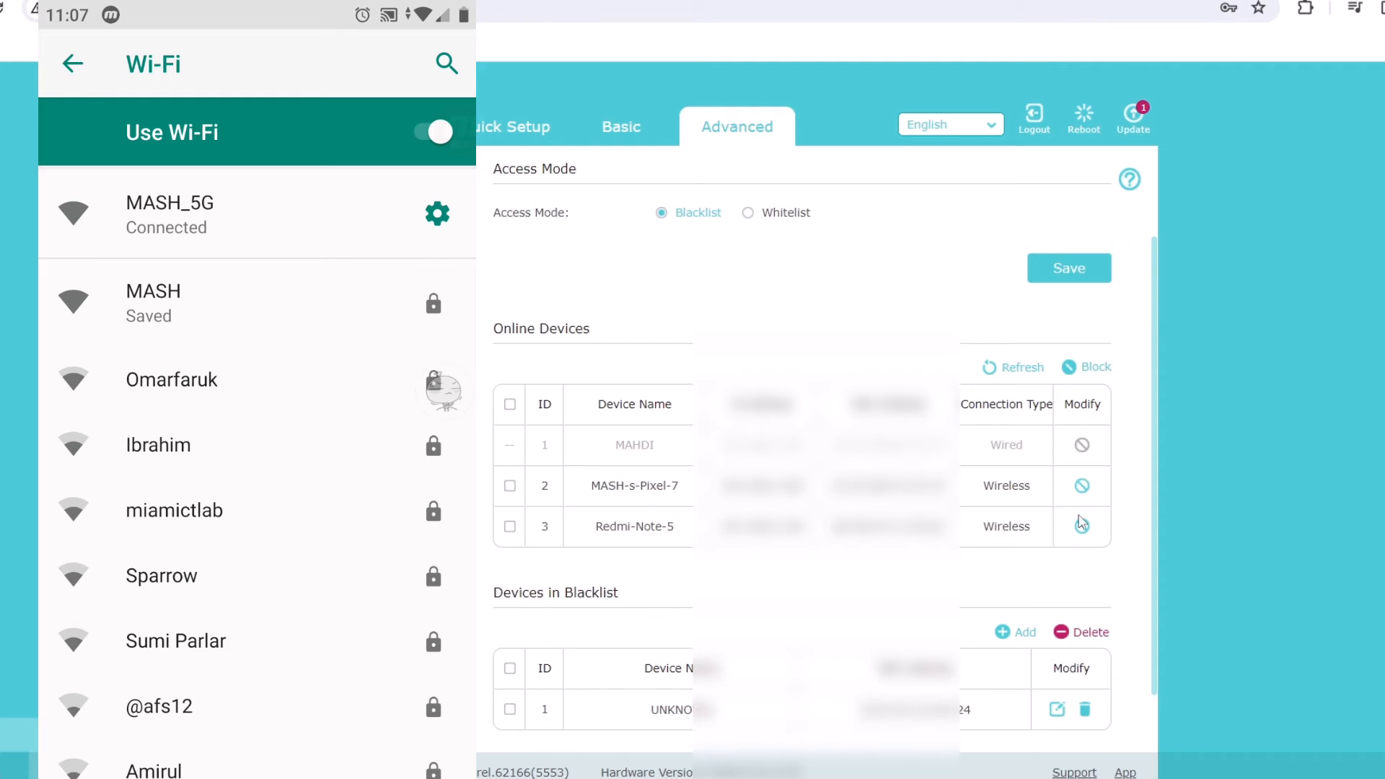
scroll(548, 649, "down", 1)
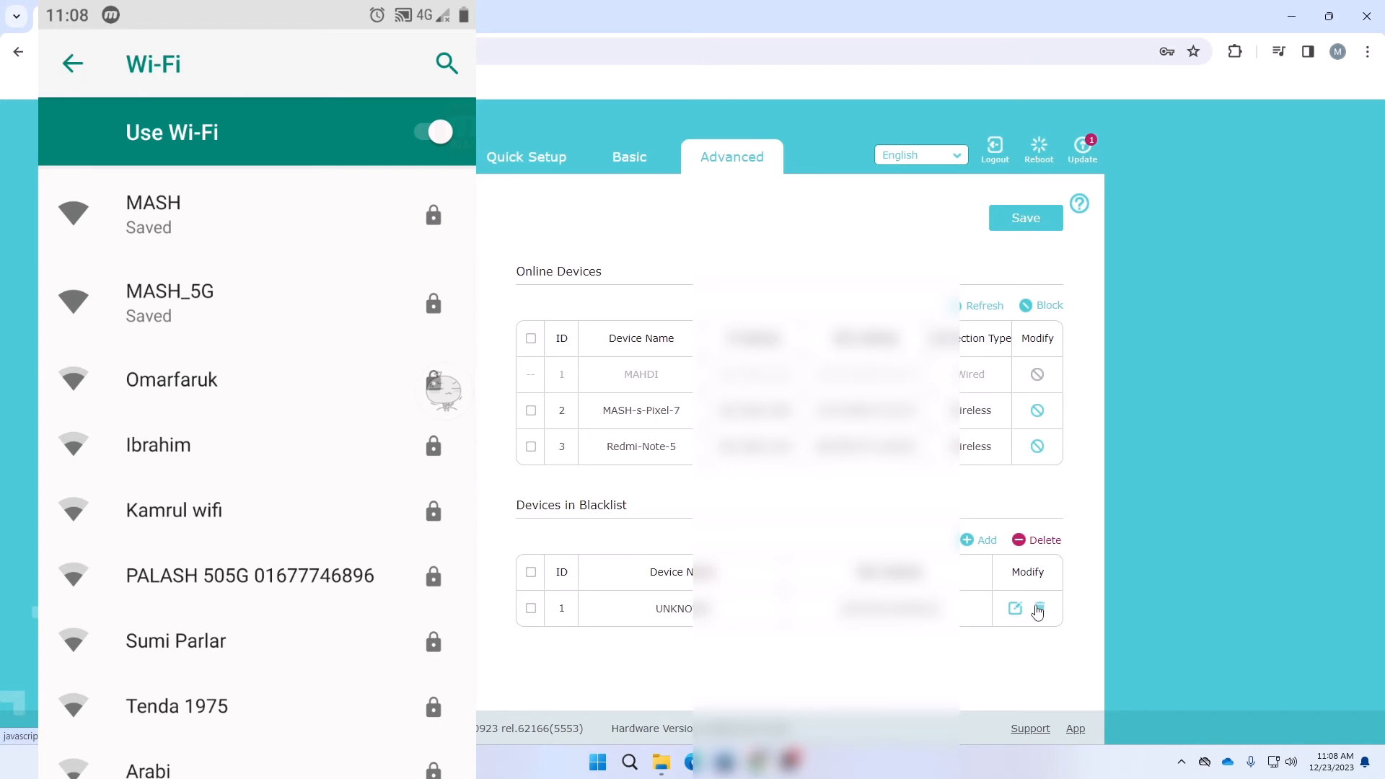
left_click(1040, 611)
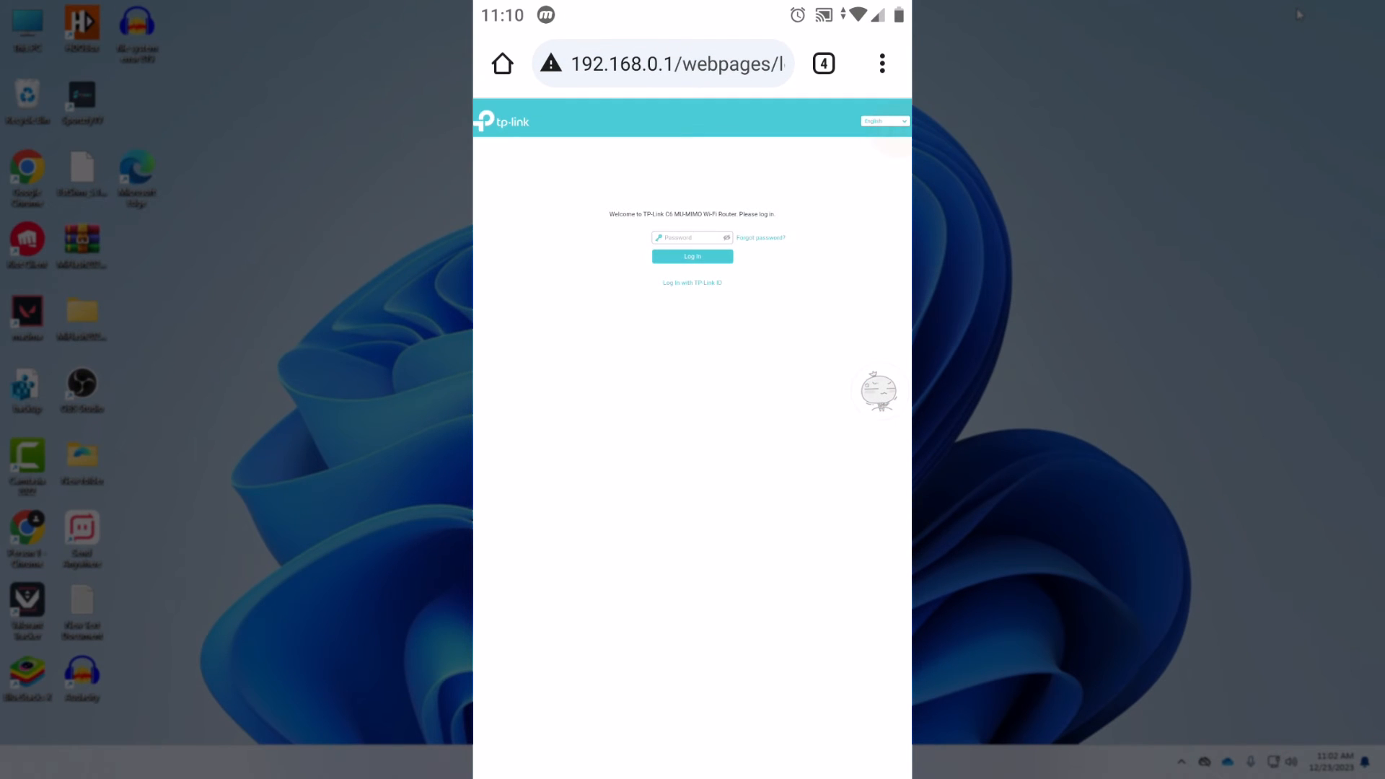
On the phone, log in to the router admin page with the admin password
scroll(693, 256, "up", 3)
scroll(693, 256, "down", 2)
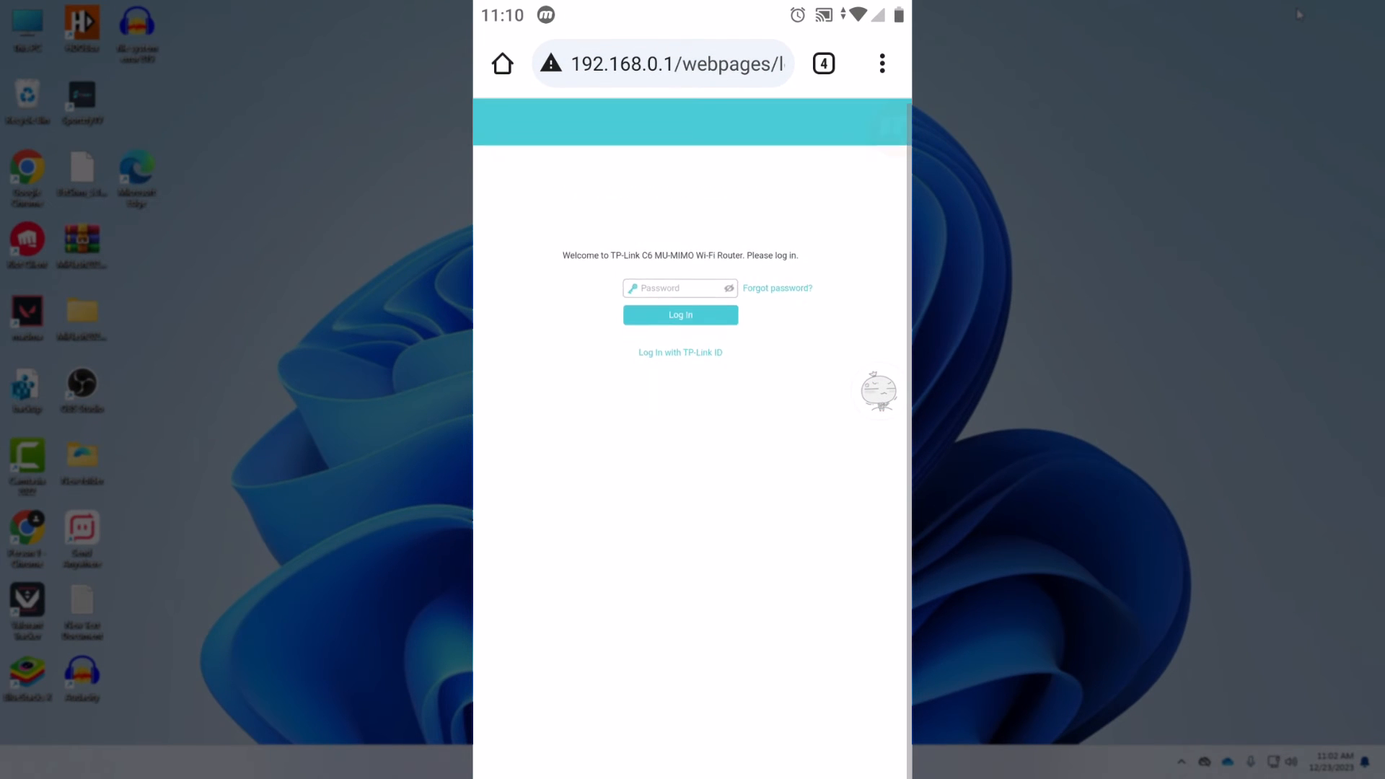
scroll(693, 256, "down", 2)
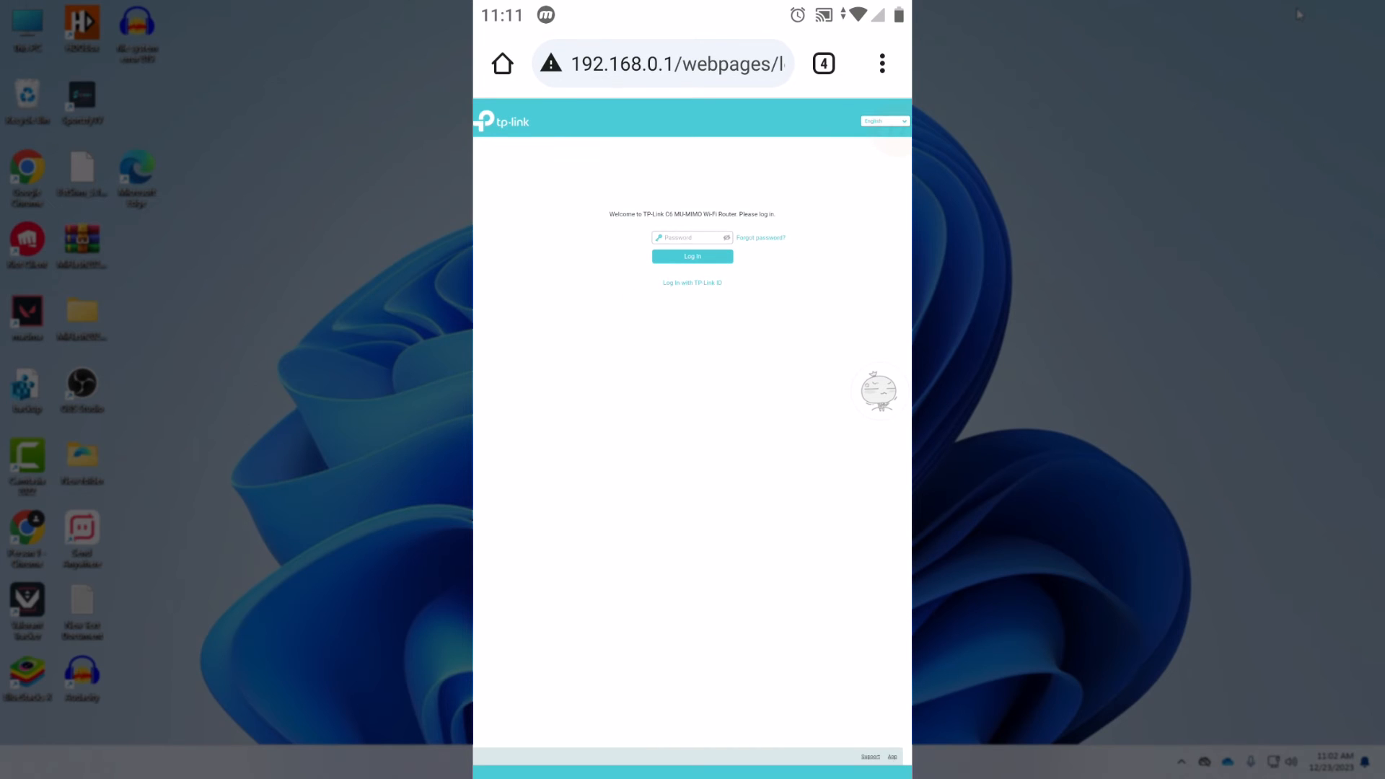
scroll(693, 248, "up", 3)
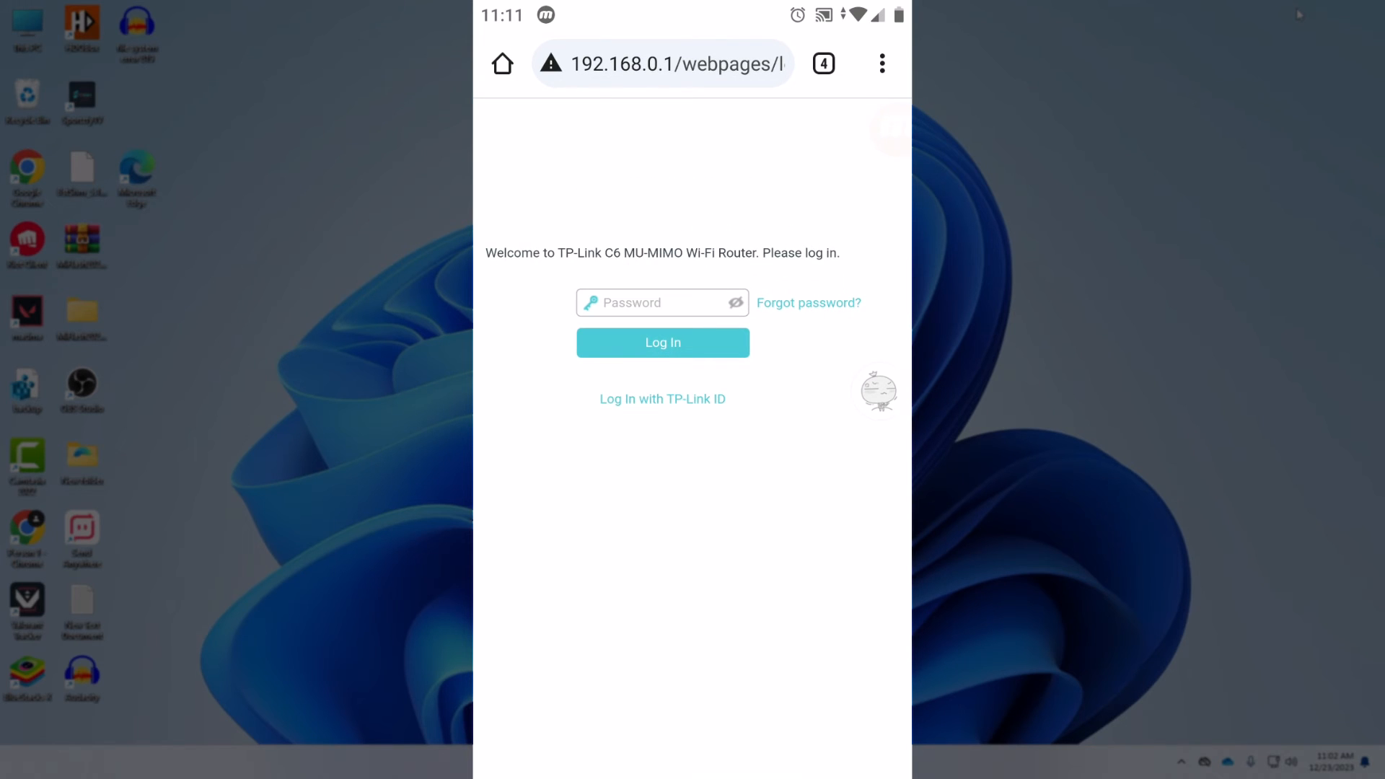
left_click(650, 302)
type("a")
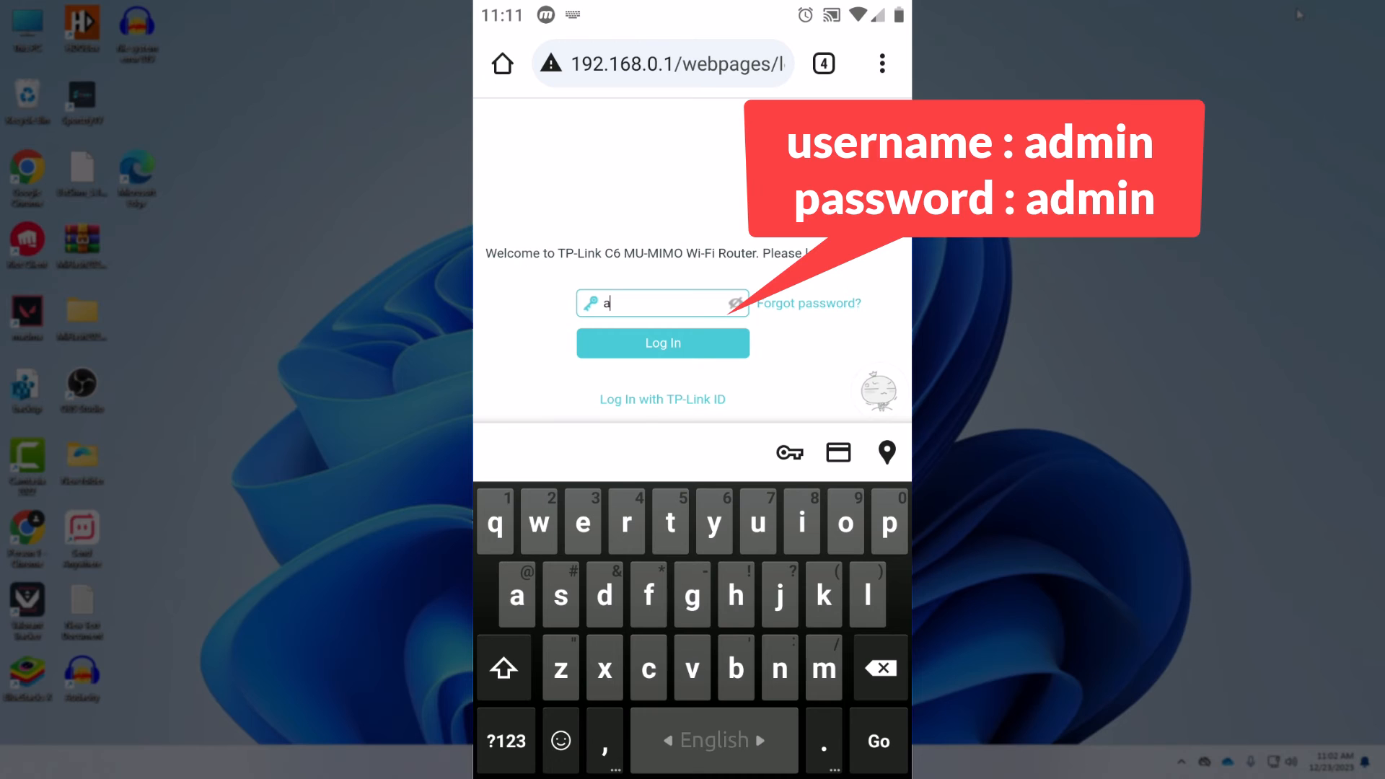
type("dmin")
left_click(507, 741)
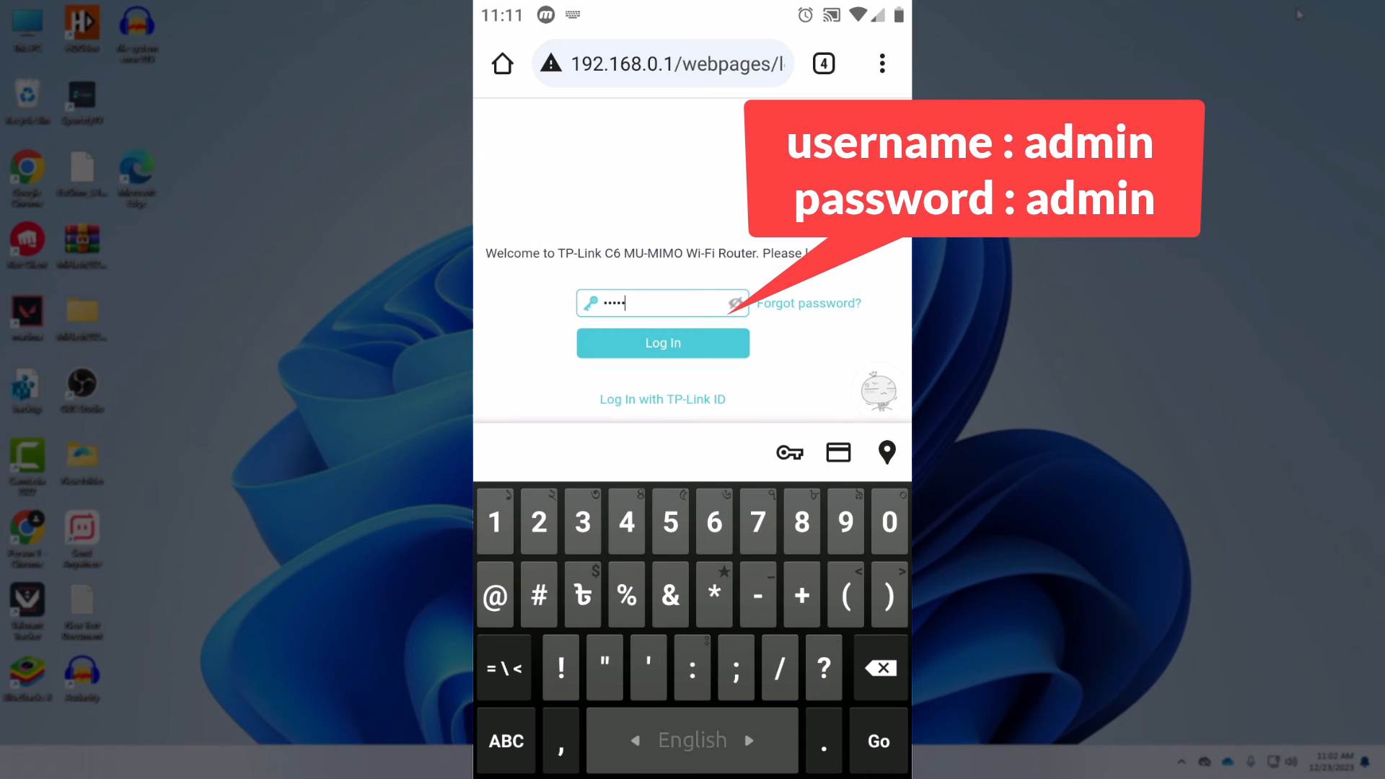
key("Return")
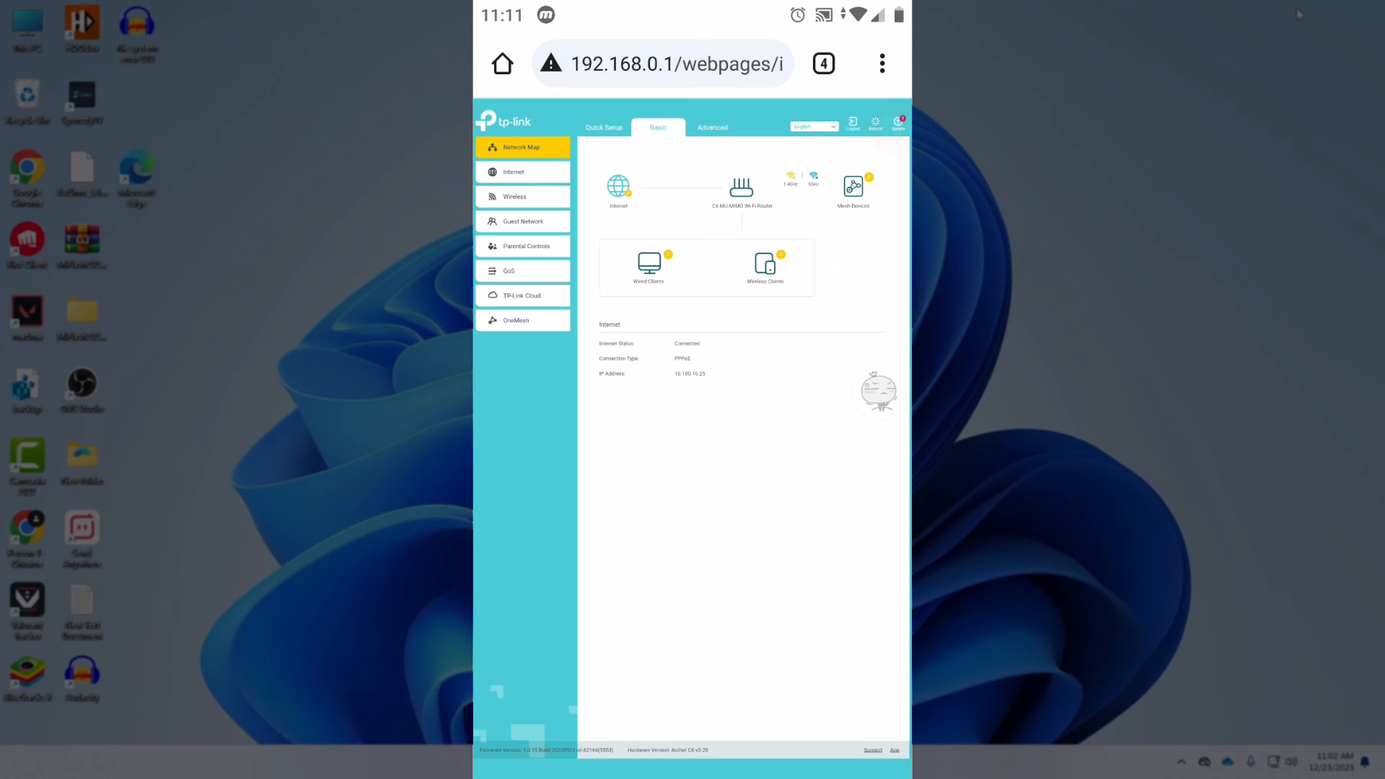
Check the wireless clients list showing UNKNOWN, then go to the Advanced settings
scroll(783, 292, "up", 5)
scroll(783, 365, "up", 1)
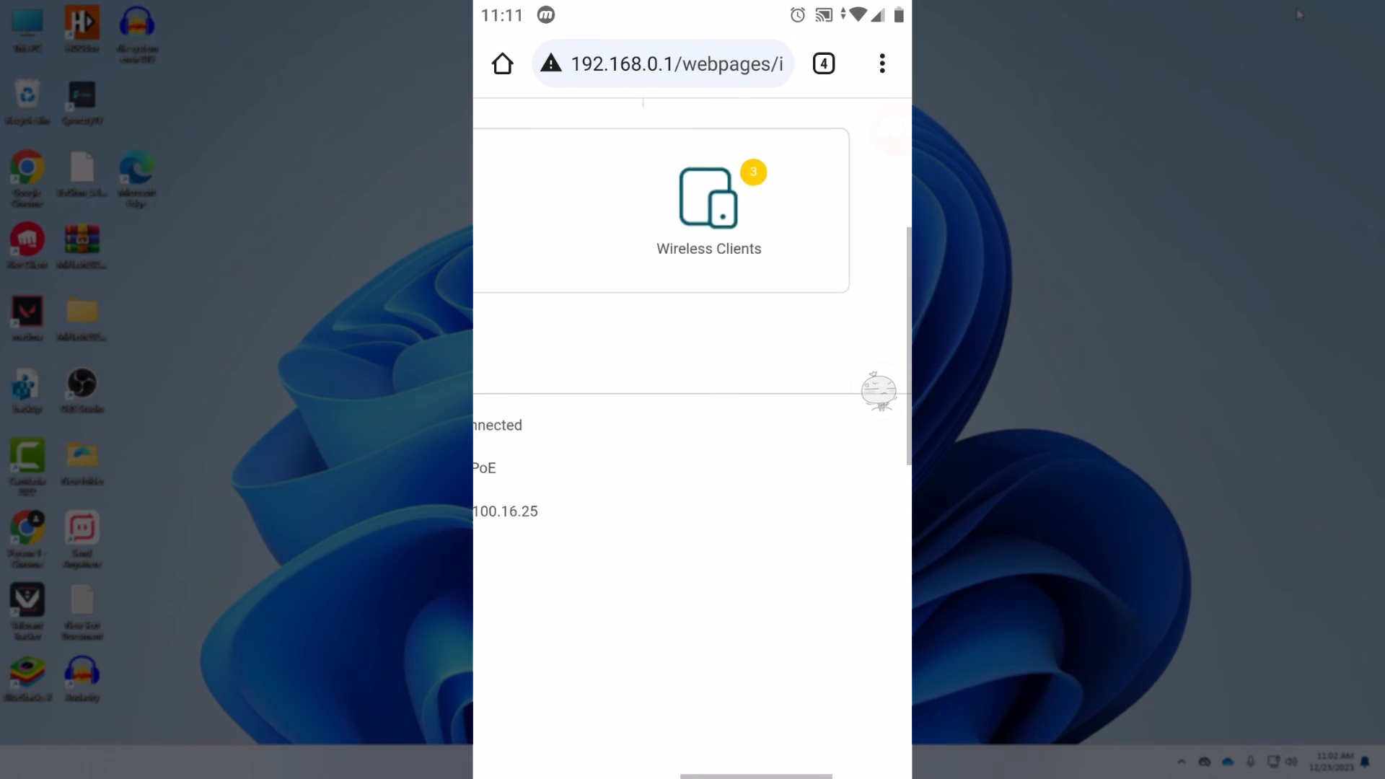
scroll(787, 209, "up", 2)
left_click(689, 222)
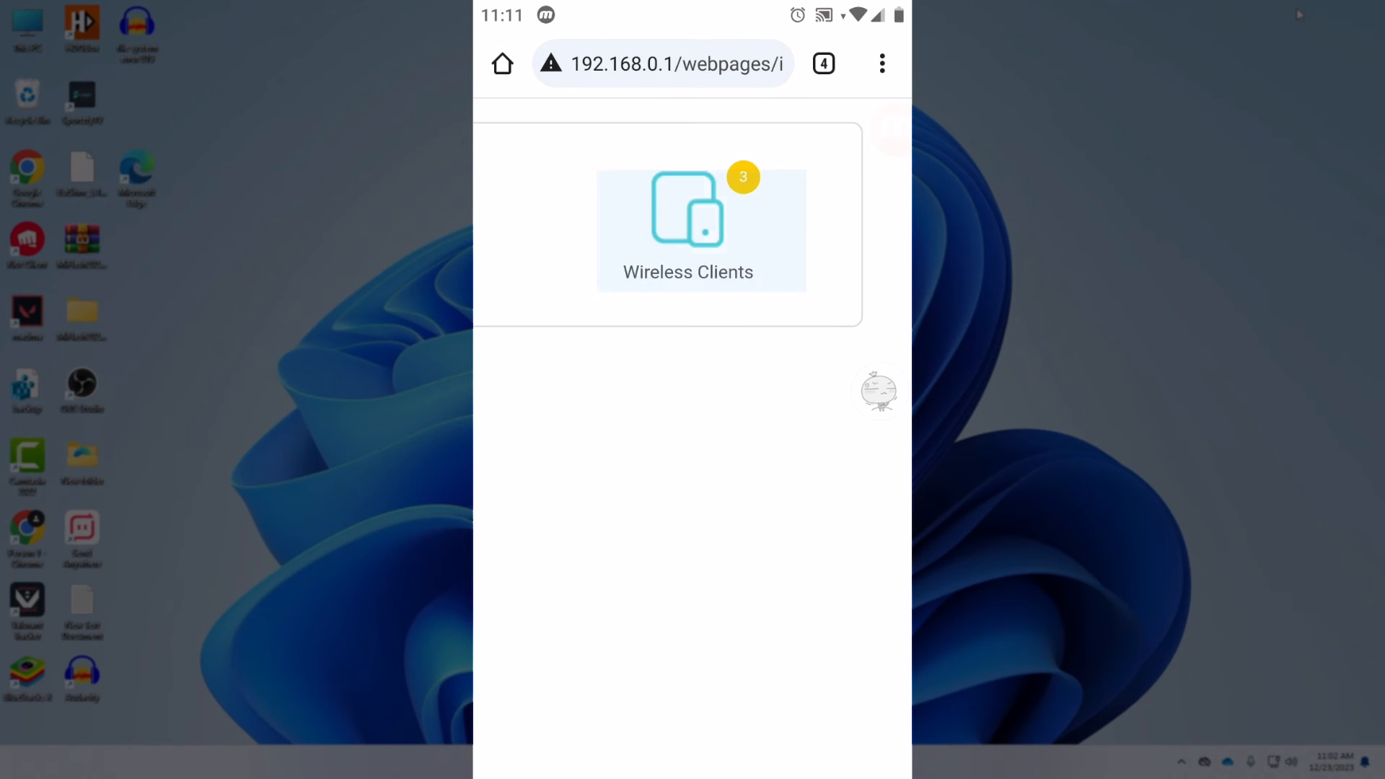
scroll(735, 361, "down", 5)
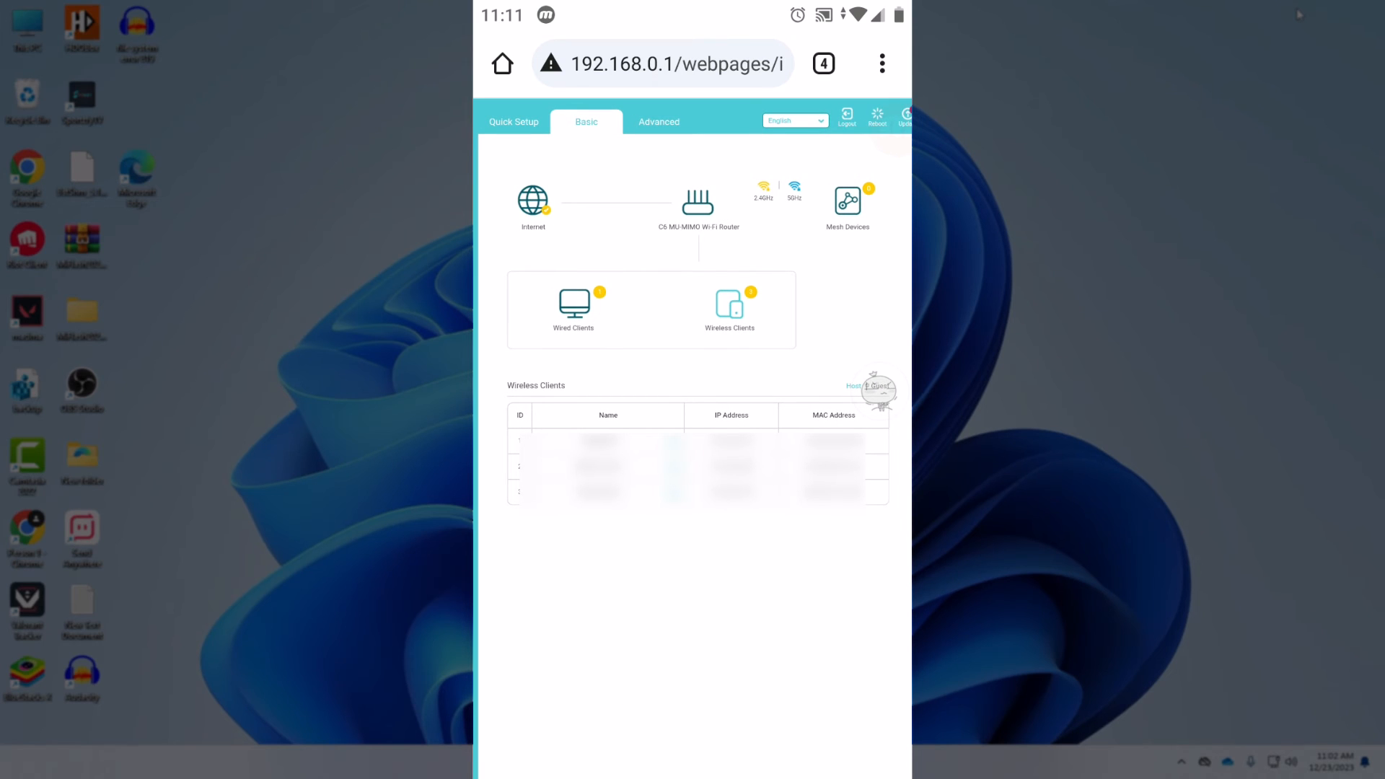
left_click(533, 201)
scroll(693, 361, "up", 1)
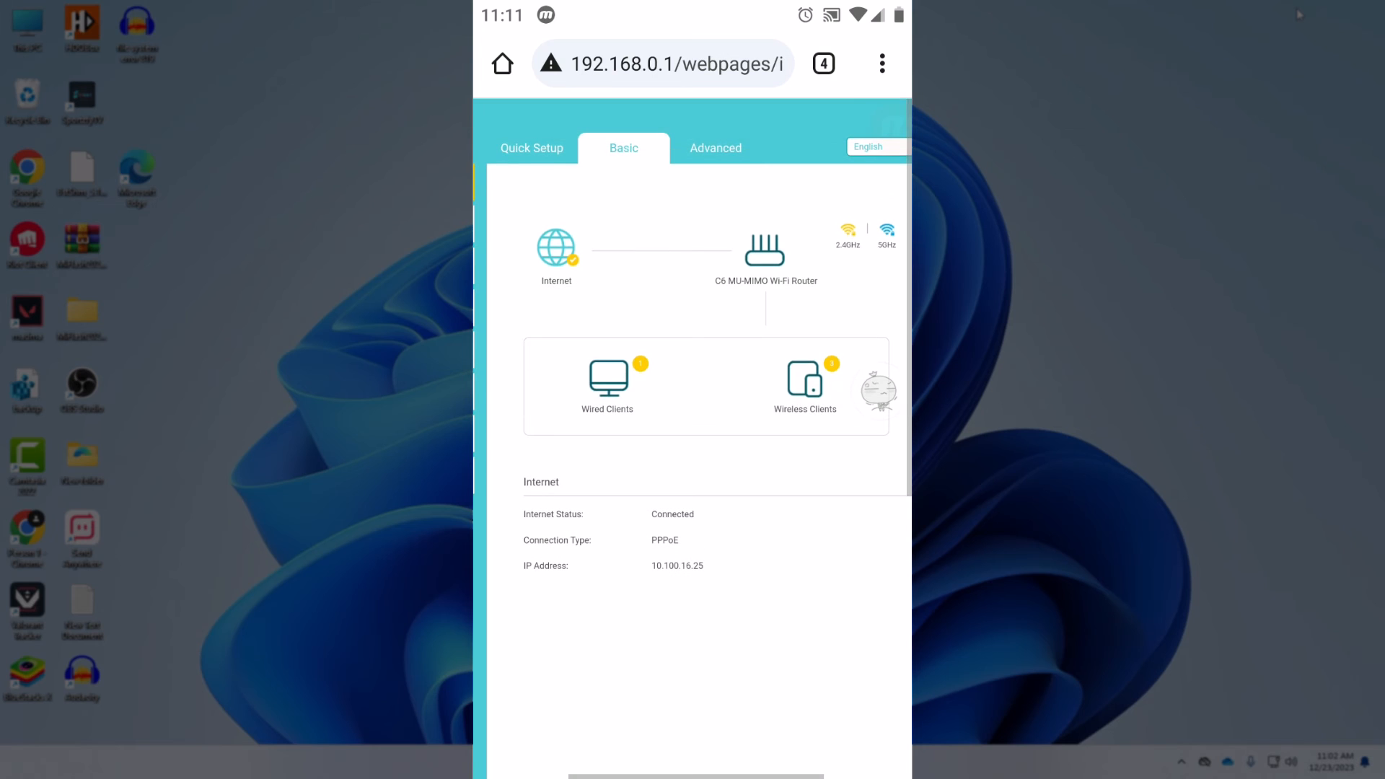
left_click(714, 146)
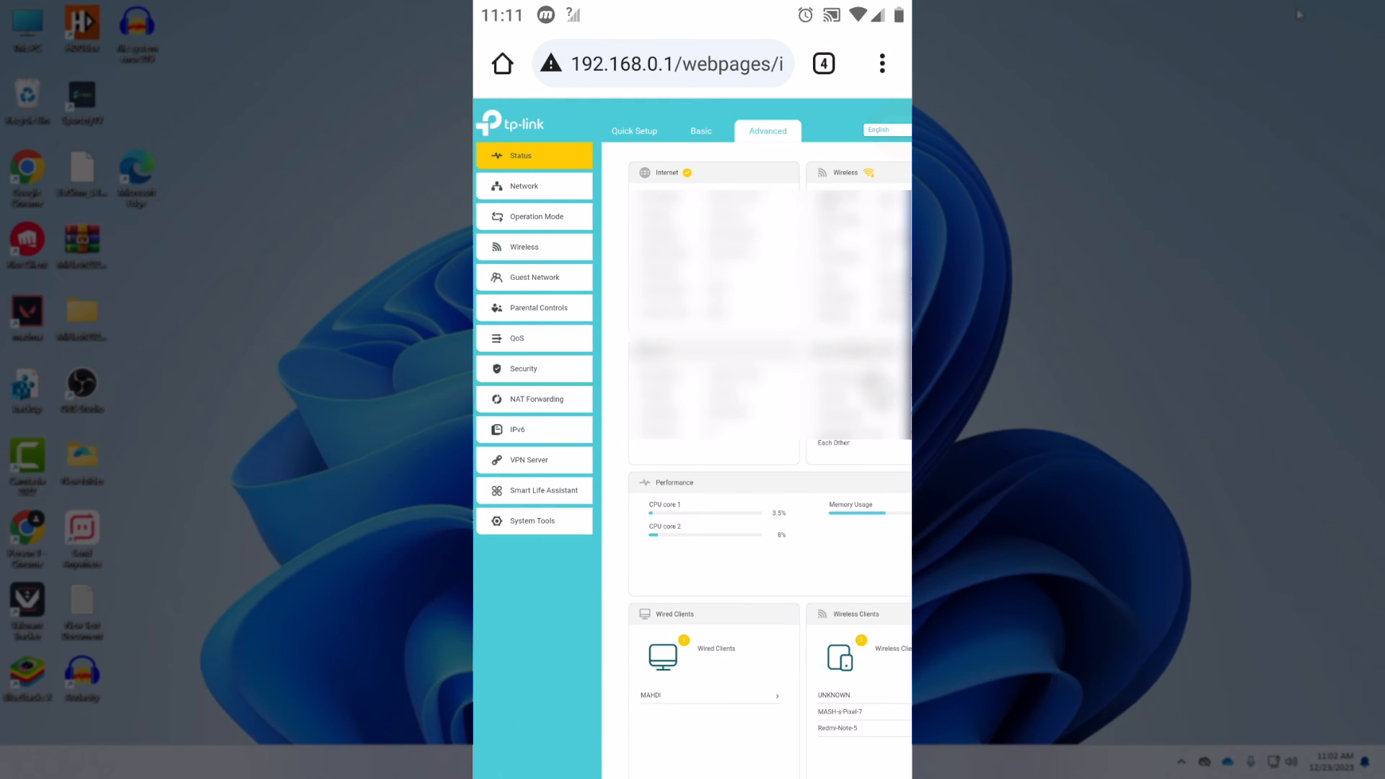
On the phone, go to Security > Access Control and view the empty Devices in Blacklist table
left_click(533, 368)
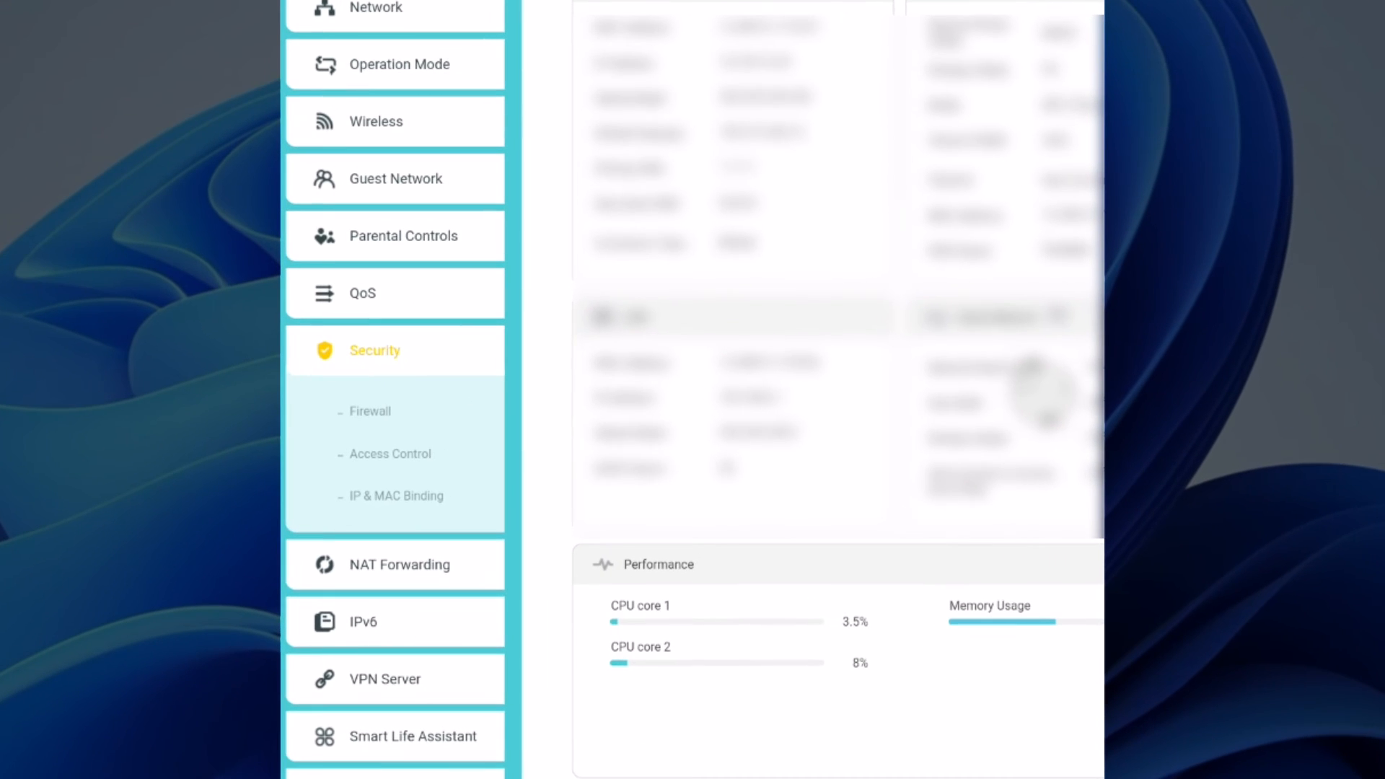
left_click(397, 496)
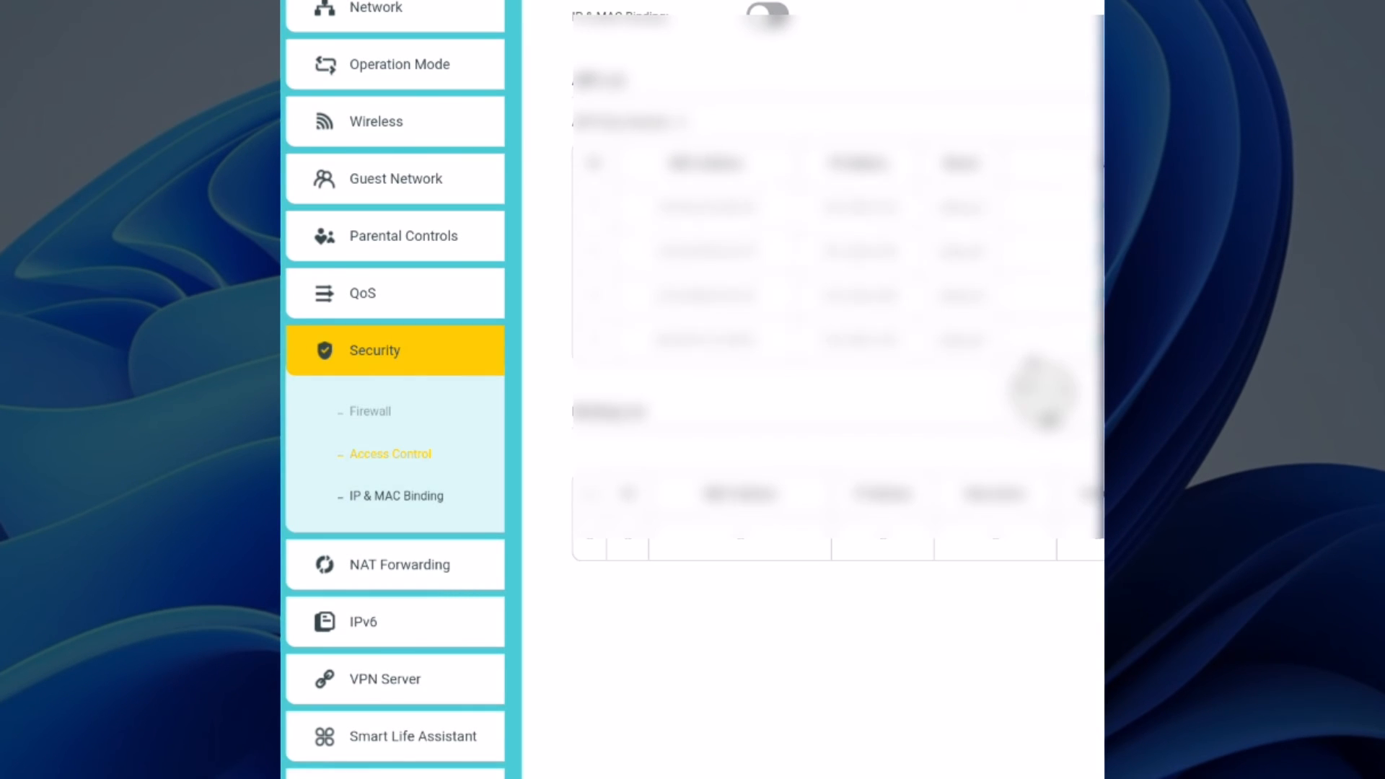
left_click(391, 454)
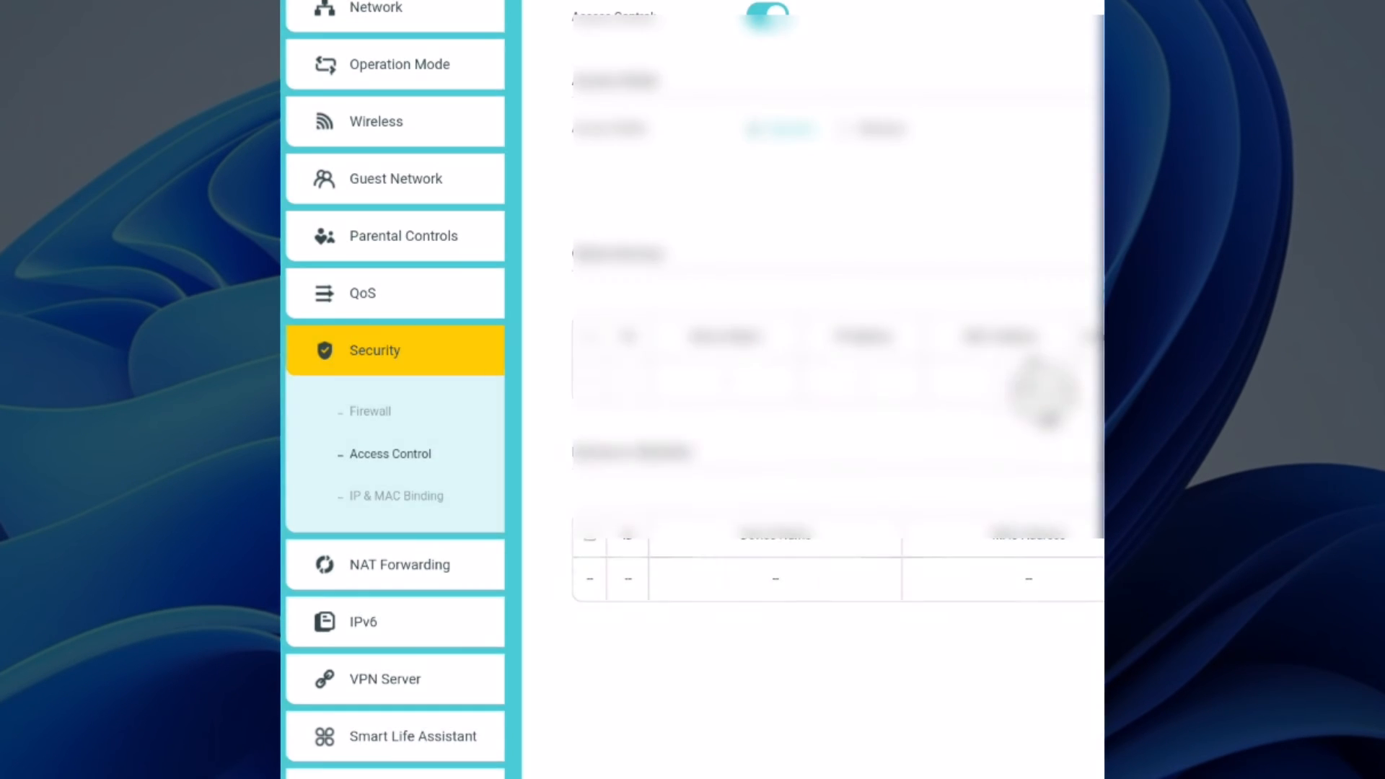
scroll(693, 390, "right", 3)
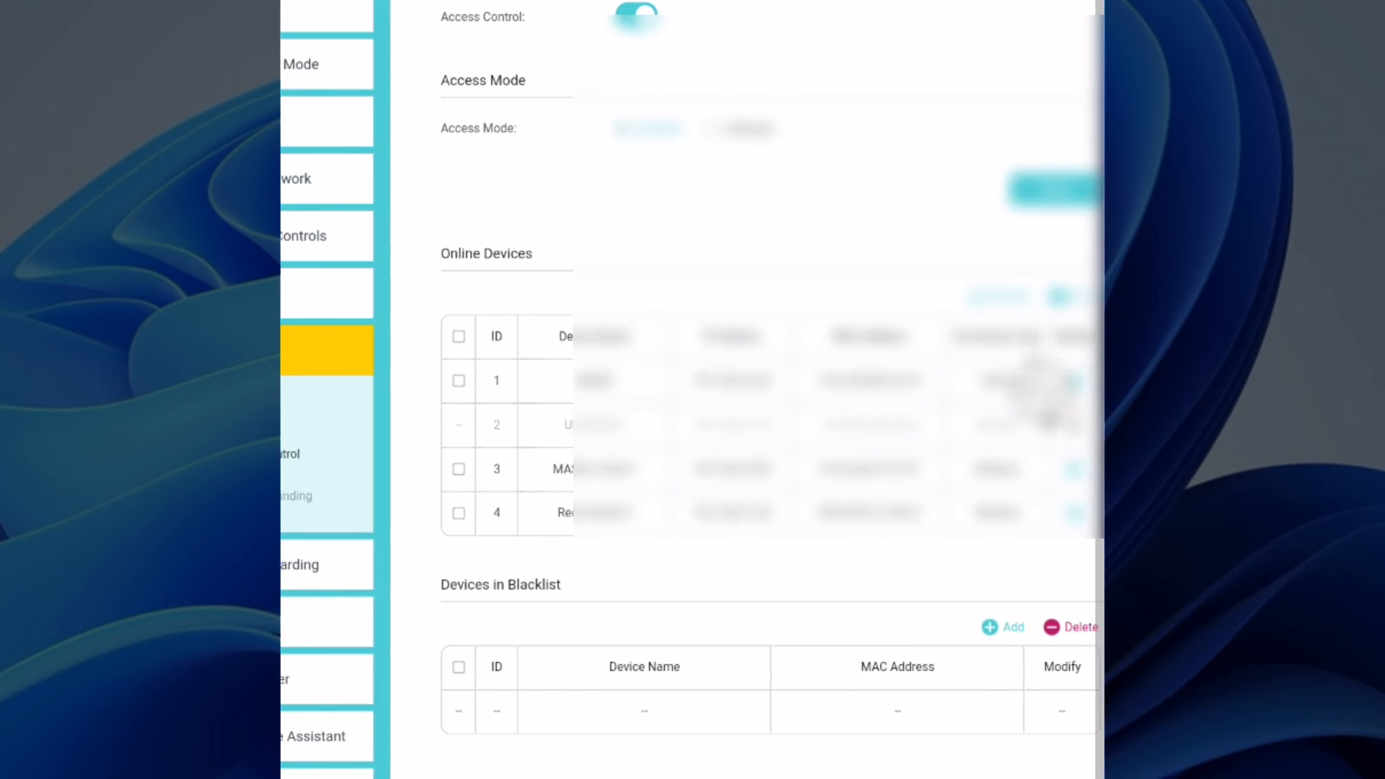